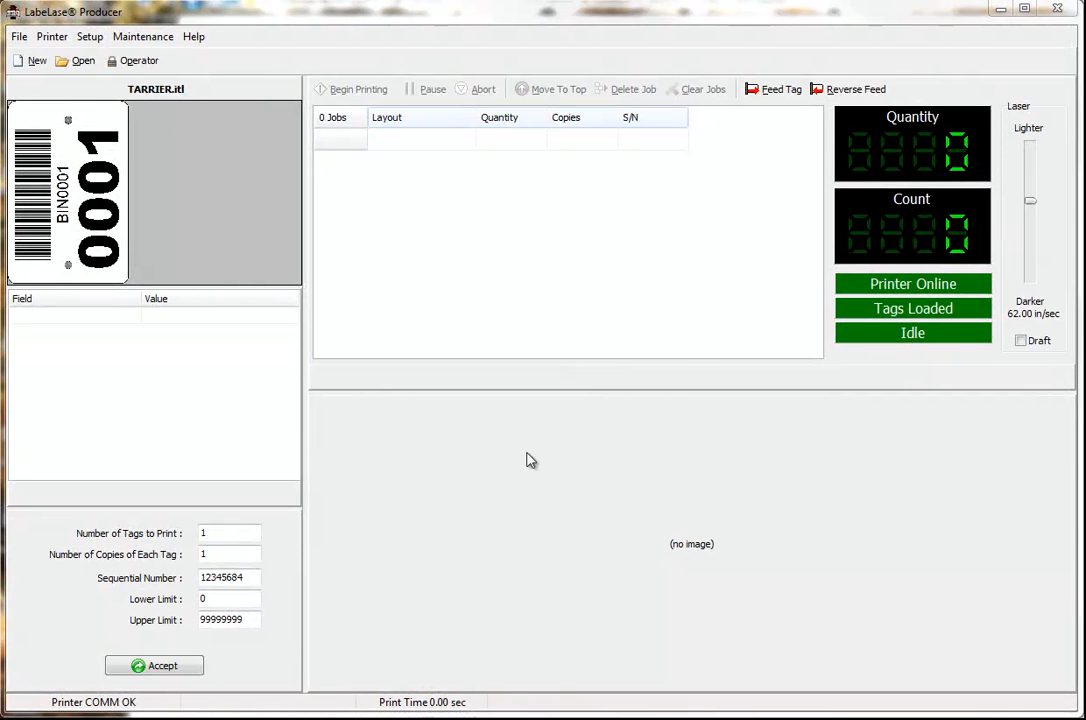
Create a new tag layout from the 3.00 x 4.00 in Blank Layout - White style.
left_click(20, 38)
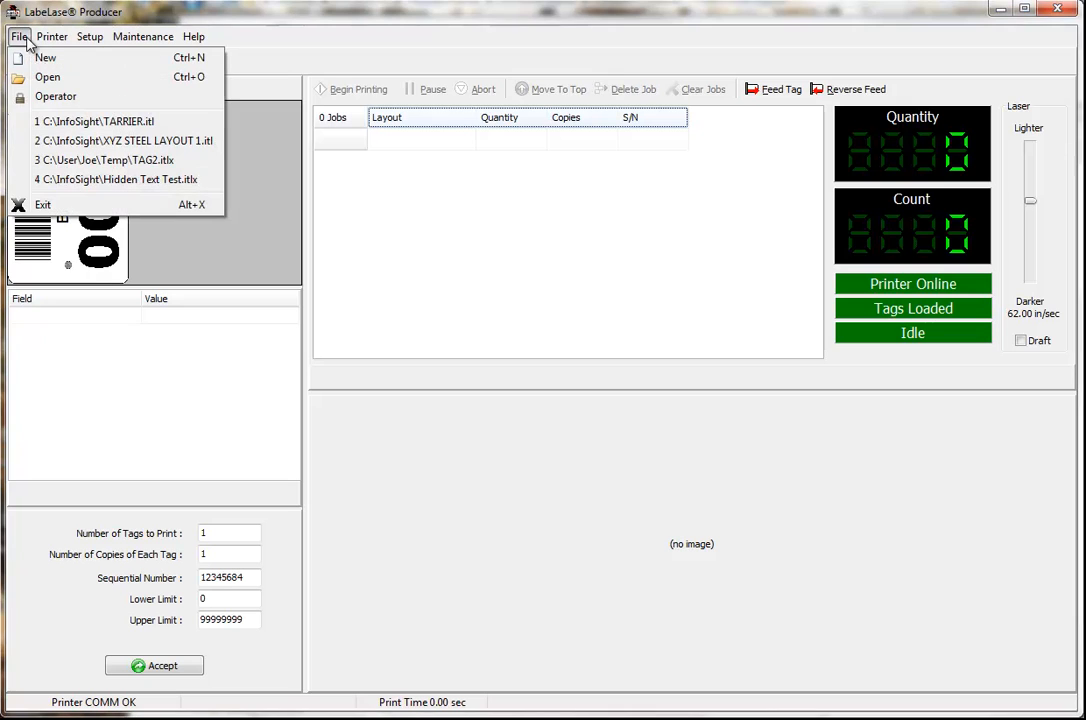
left_click(72, 67)
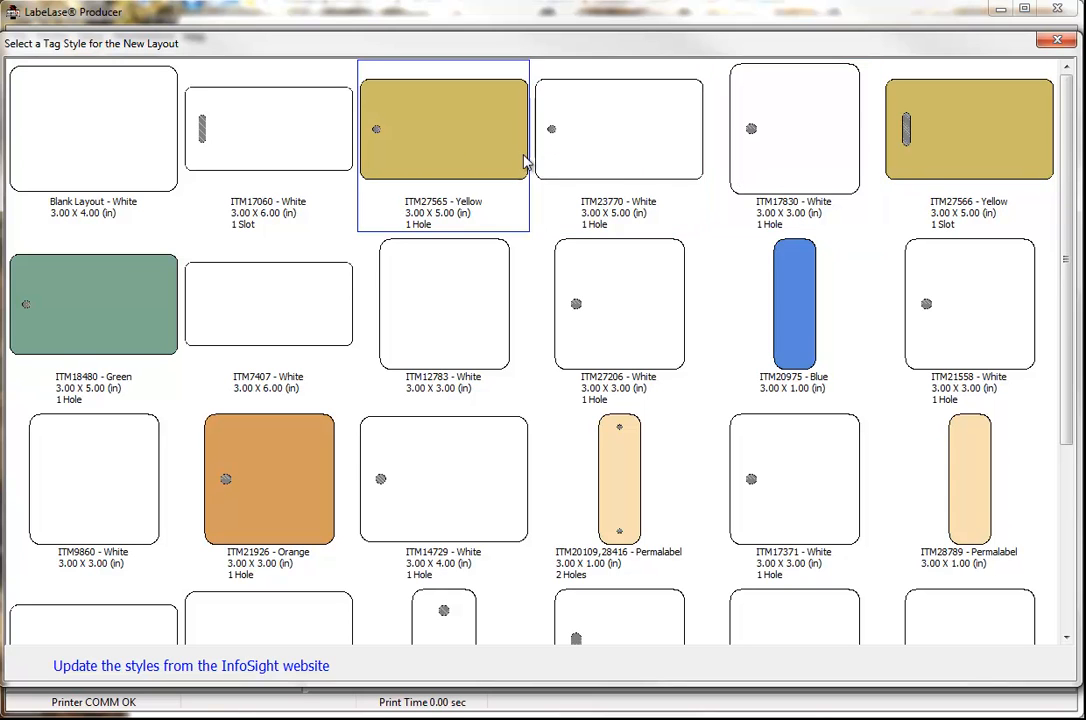
double_click(115, 128)
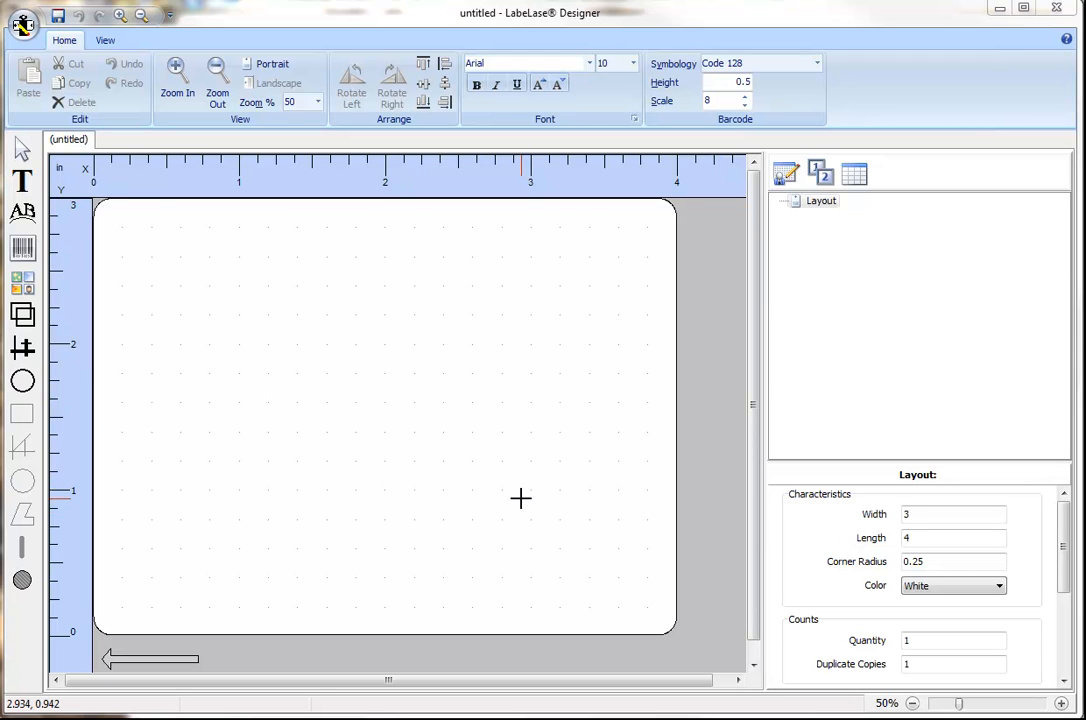
left_click(477, 420)
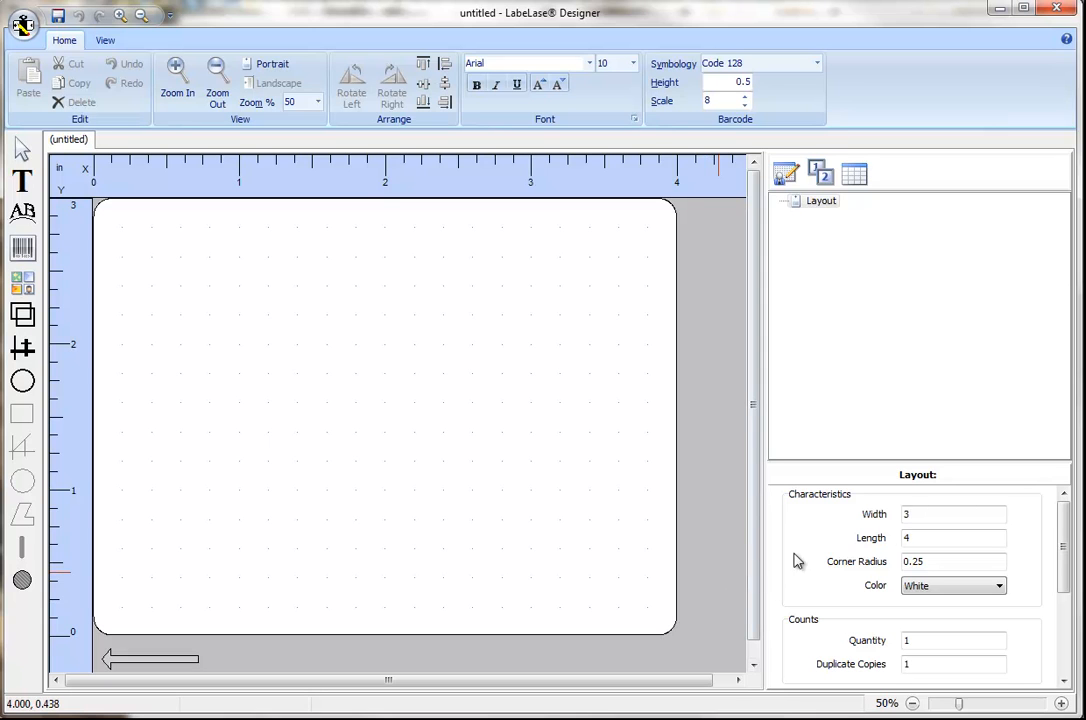
Set the layout's length to 3.
left_click(931, 538)
key("BackSpace")
type("3")
key("Return")
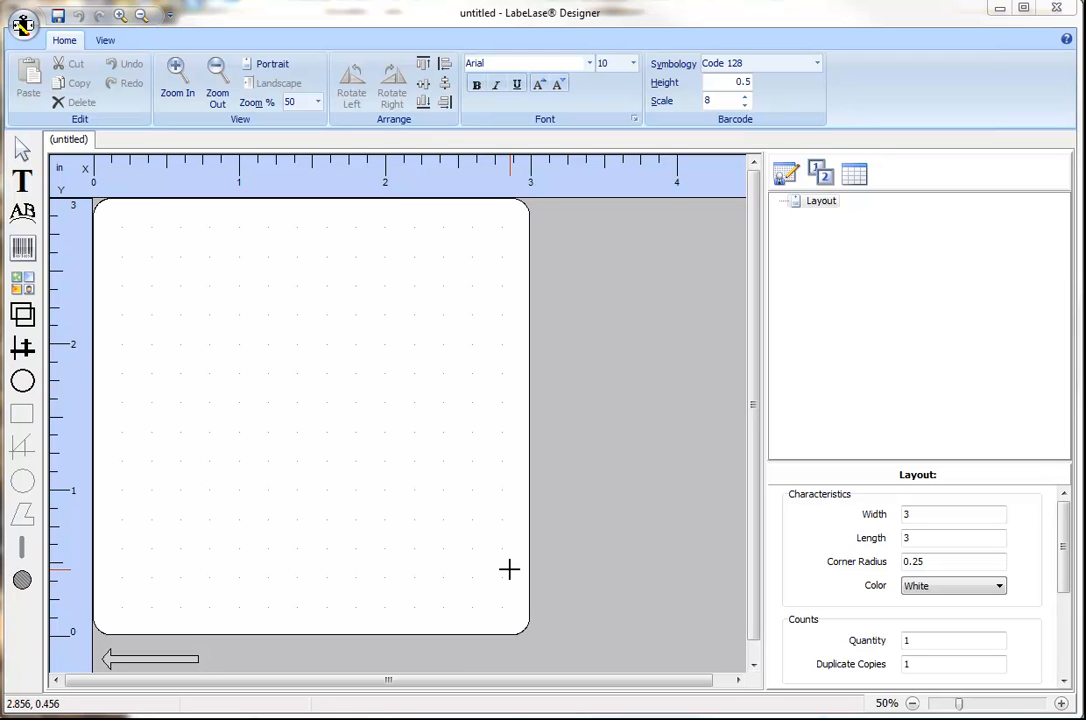
Place a hole near the middle of the tag's left edge and set its diameter to 0.25.
left_click(30, 581)
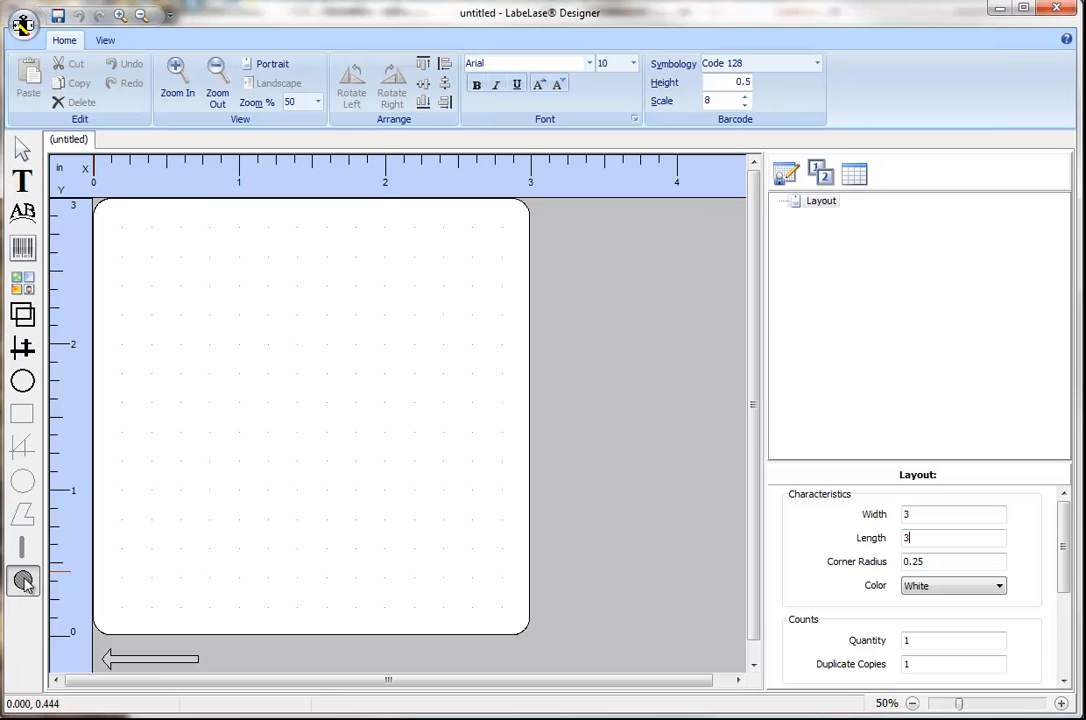
left_click(150, 410)
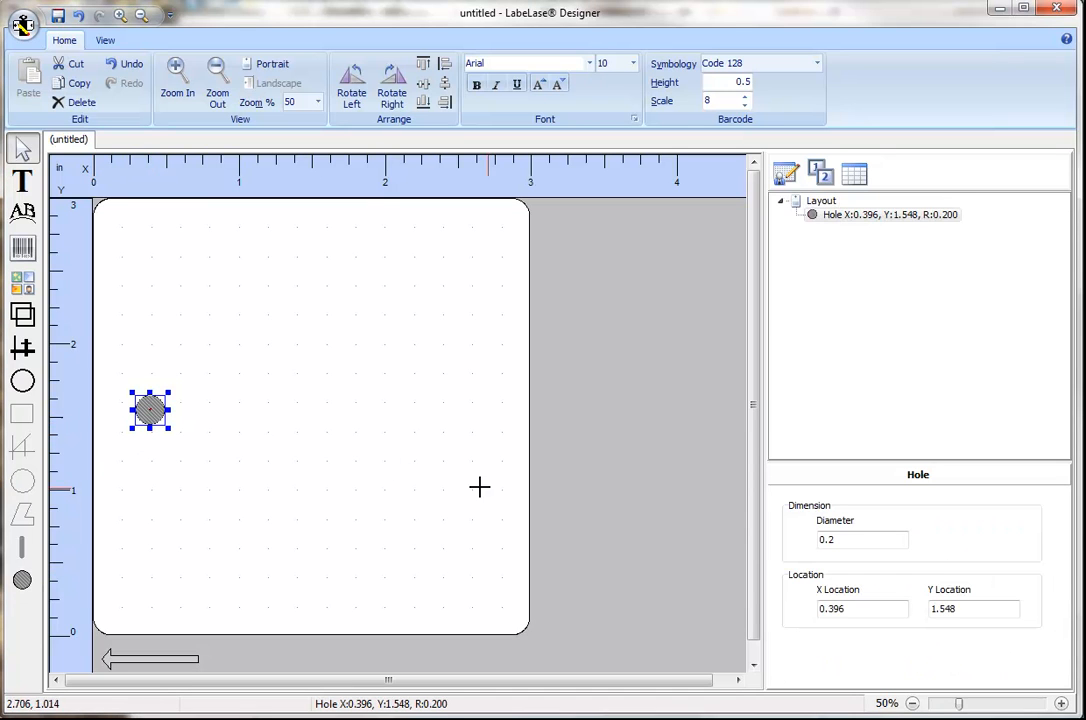
left_click(846, 539)
type("5")
key("Return")
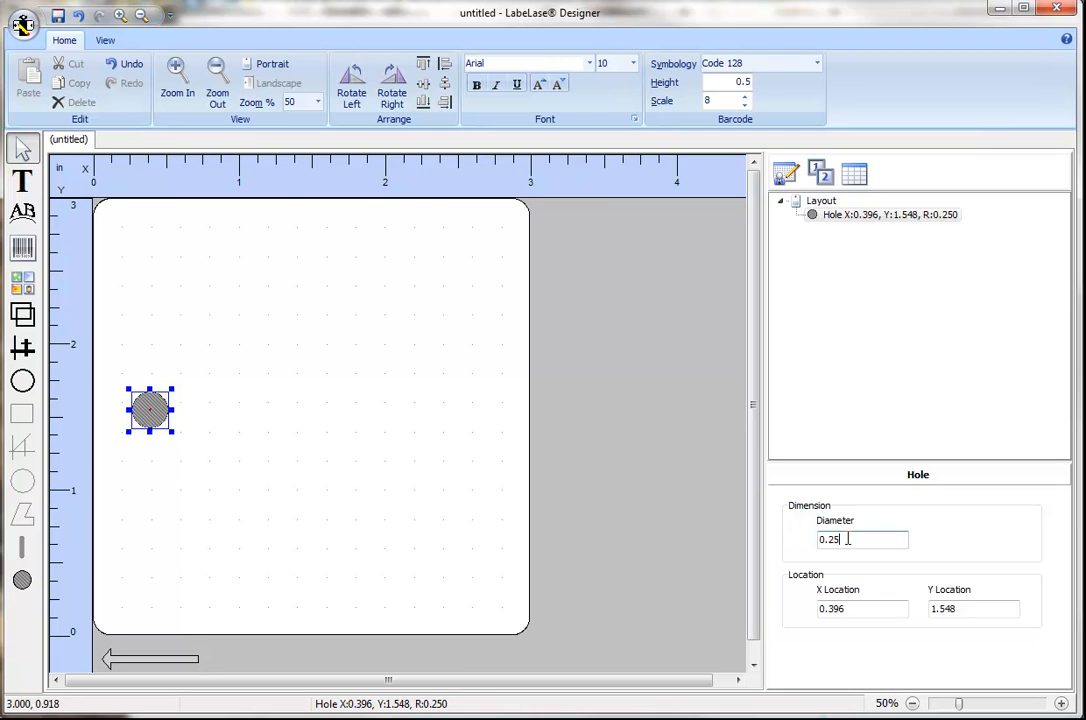
Position the hole at X location 0.5 and Y location 1.5.
left_click(855, 606)
key("BackSpace")
key("BackSpace")
key("BackSpace")
type("5")
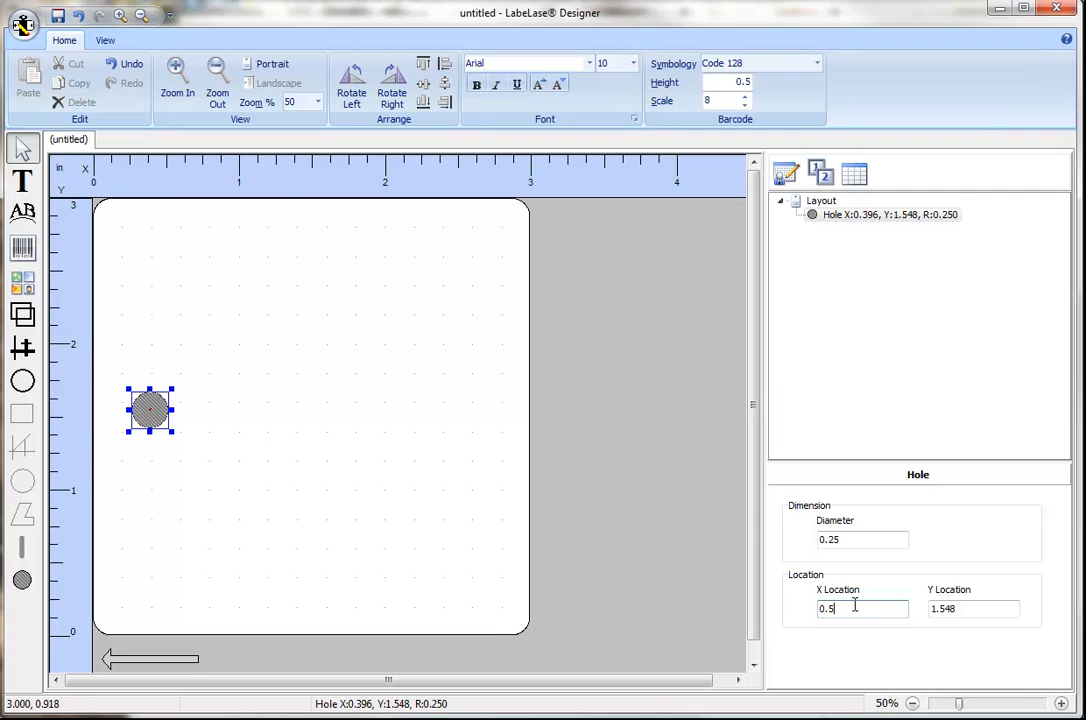
key("Return")
left_click(960, 607)
key("BackSpace")
key("BackSpace")
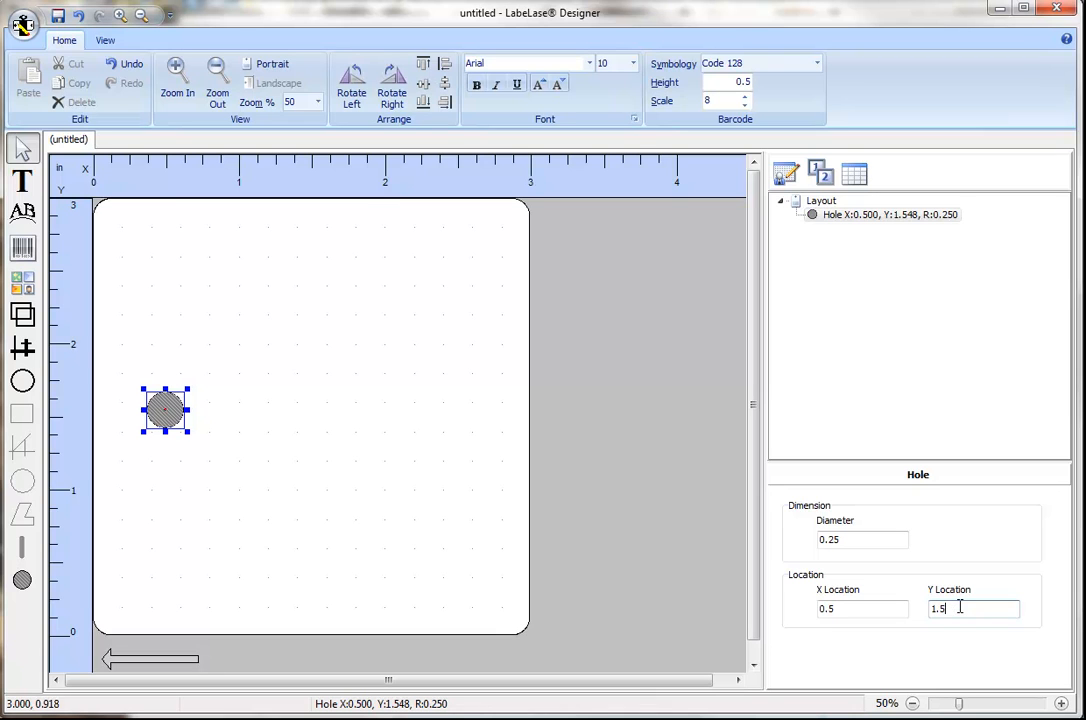
key("Return")
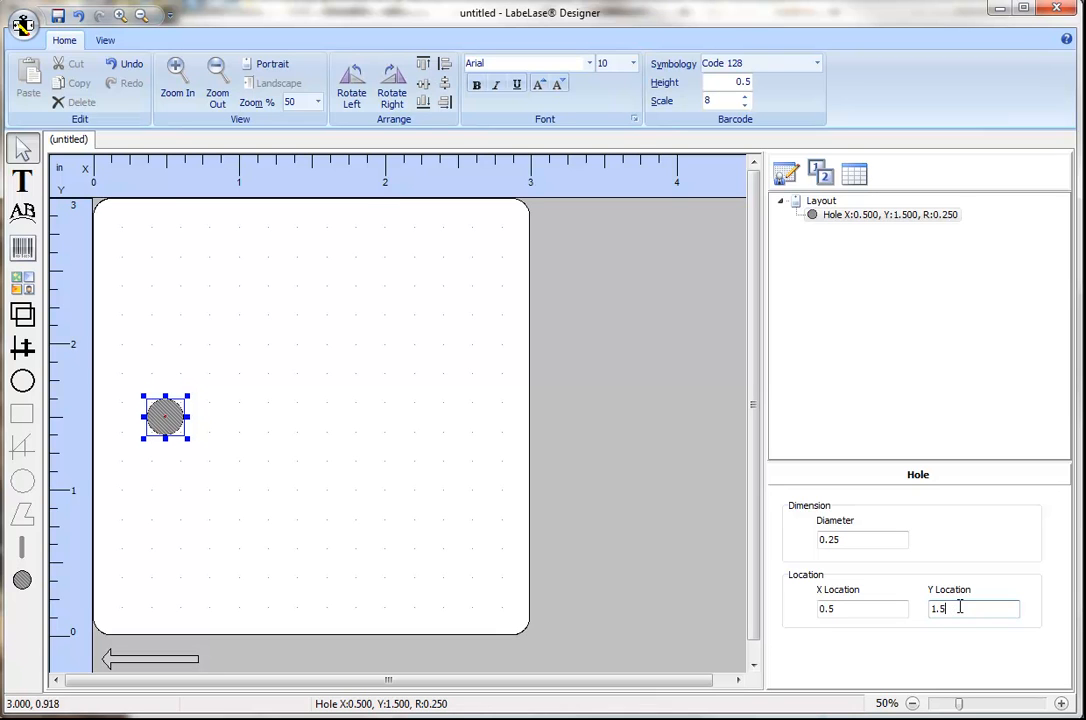
left_click(163, 473)
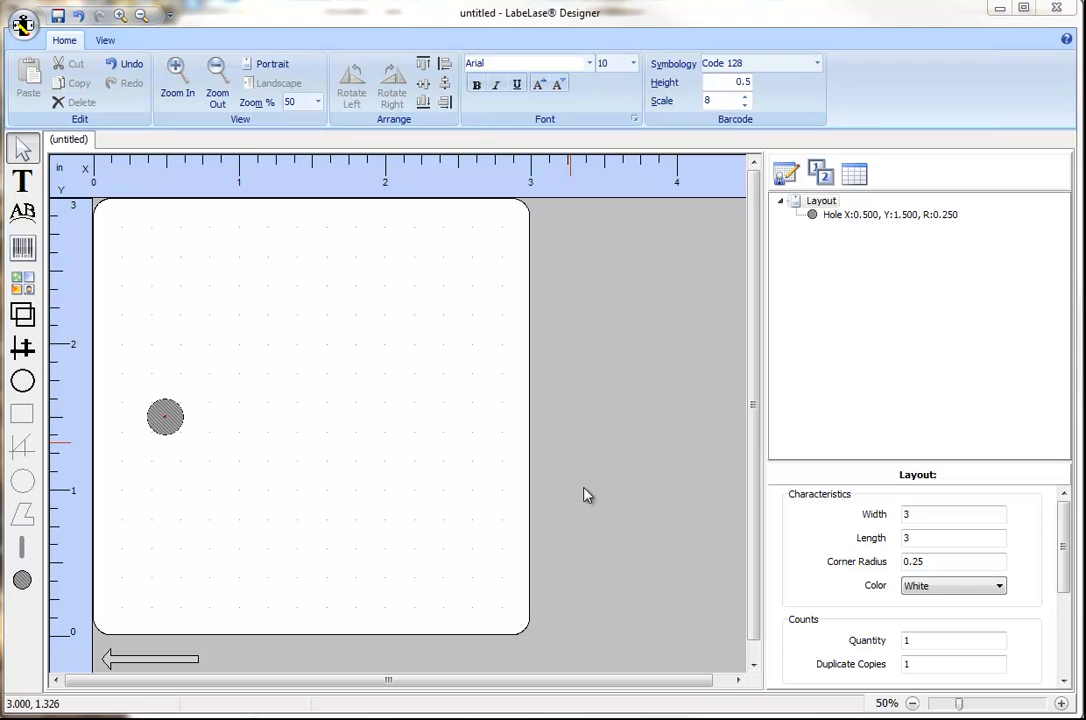
Add an operator entry field with the prompt "SIZE:" and the sample data "#43 METRIC (14 BAR)".
left_click(791, 177)
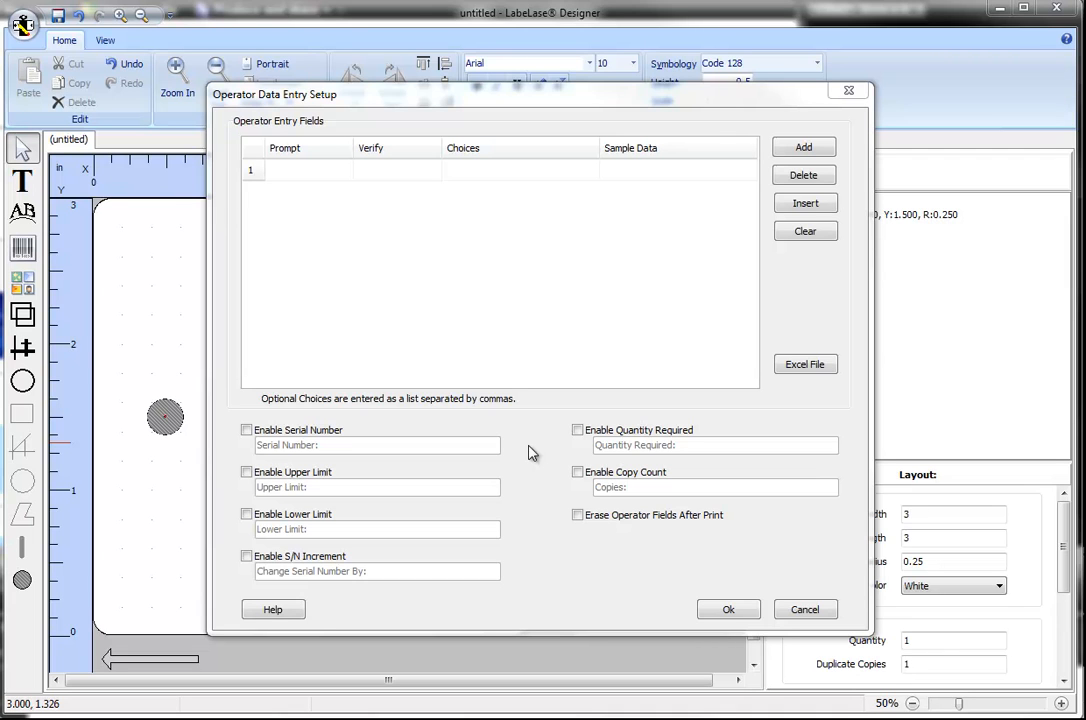
left_click(333, 168)
type("SIZE:")
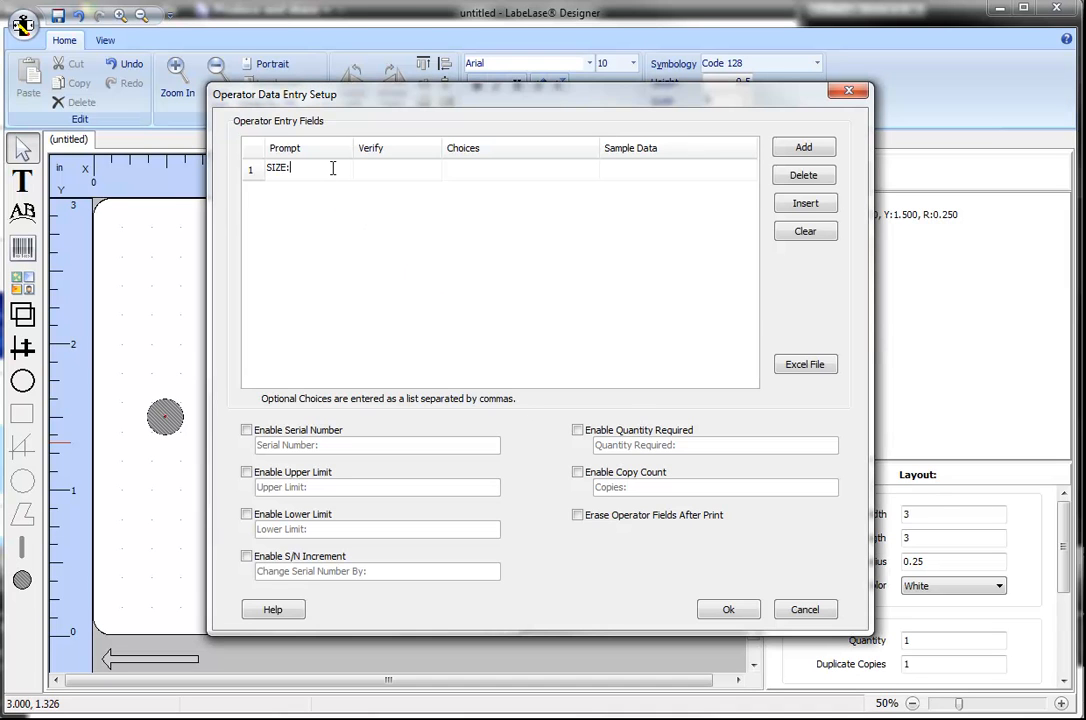
key("Tab")
key("Tab")
key("Tab")
type("#43 METRIC (14 BAR")
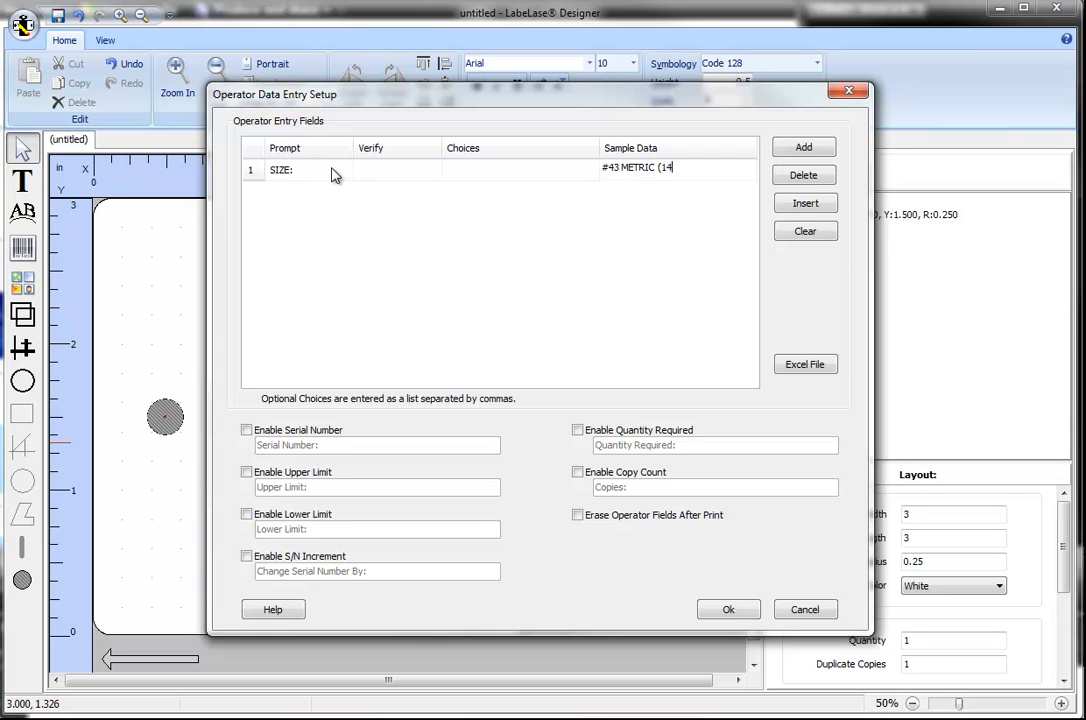
type(")")
left_click(333, 168)
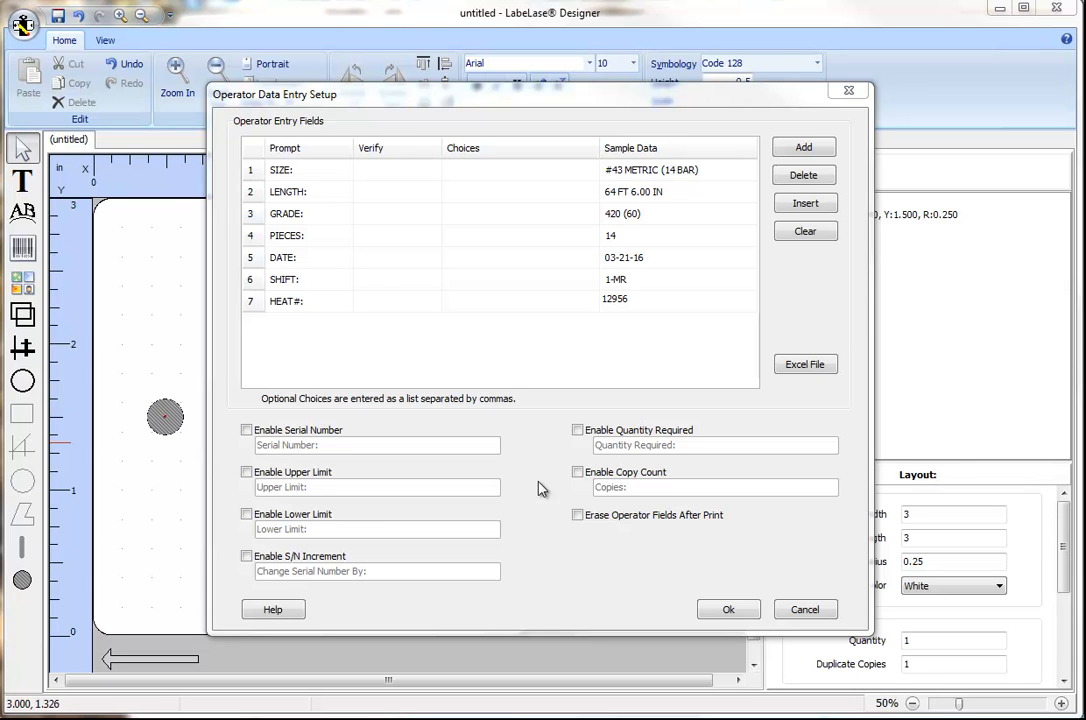
Enable the serial number and quantity required entries for the operator and accept the data entry setup.
left_click(247, 432)
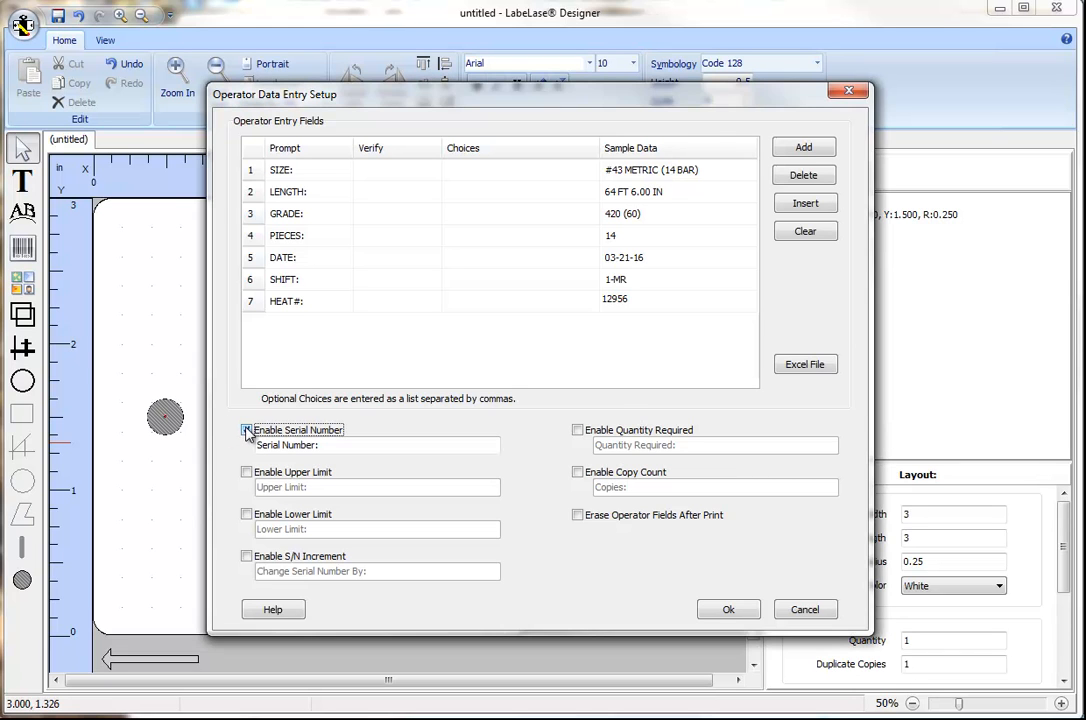
left_click(578, 431)
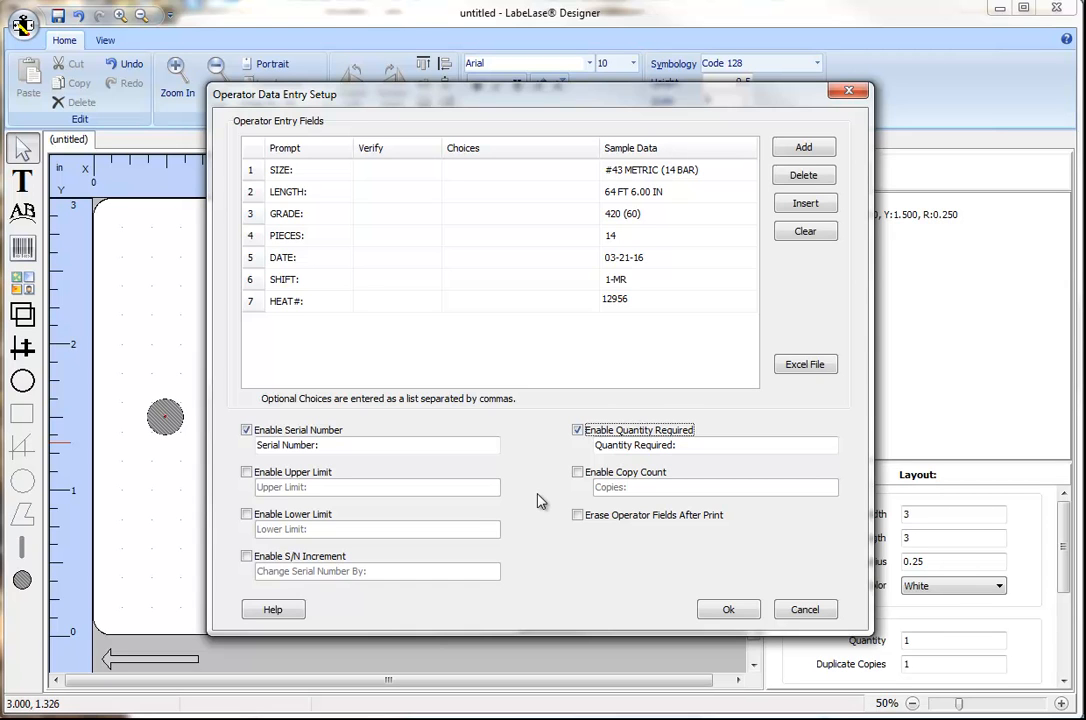
left_click(727, 611)
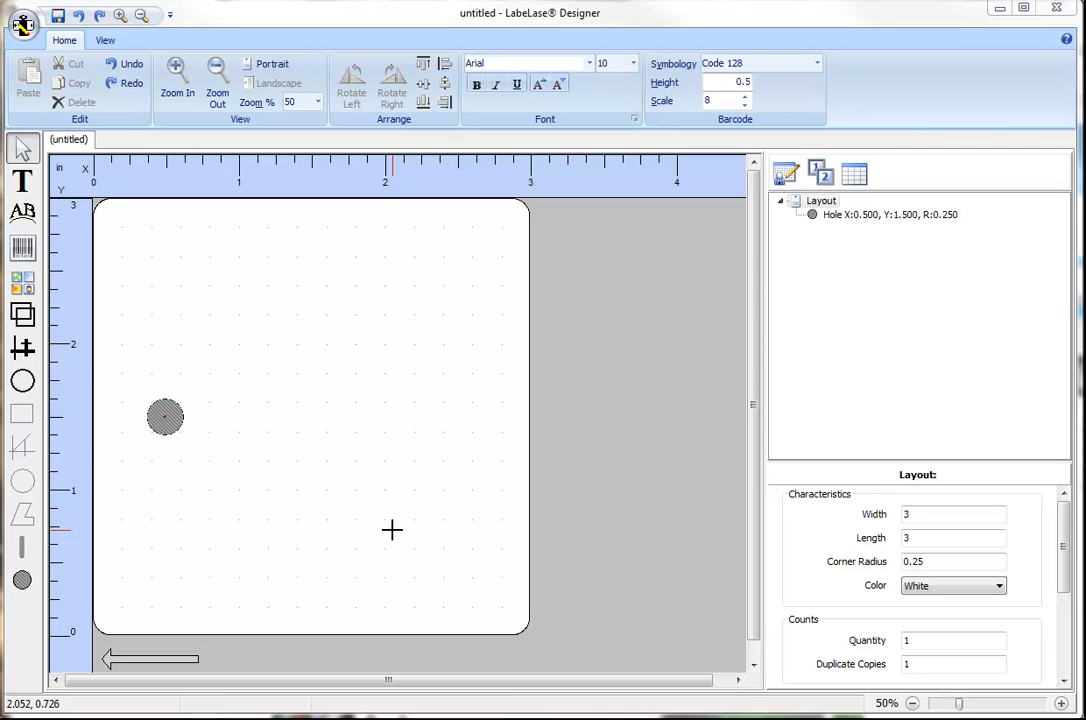
Add a vertical text reading "XYZ STEEL CO." along the tag edge beside the hole.
left_click(23, 182)
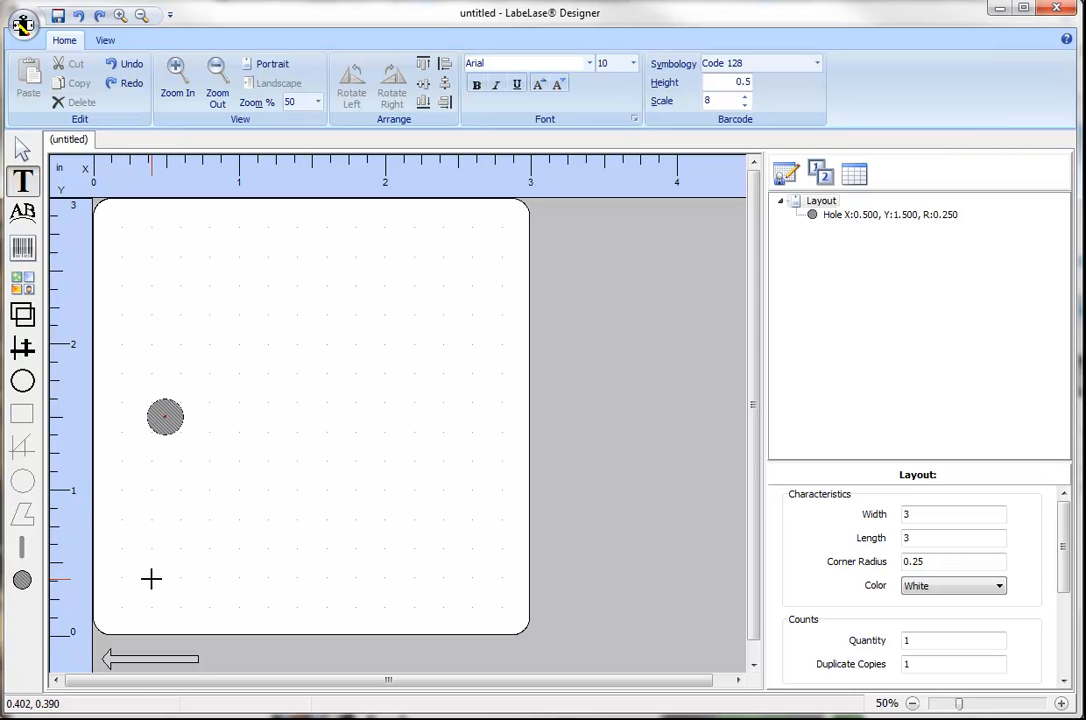
left_click_drag(151, 569, 107, 227)
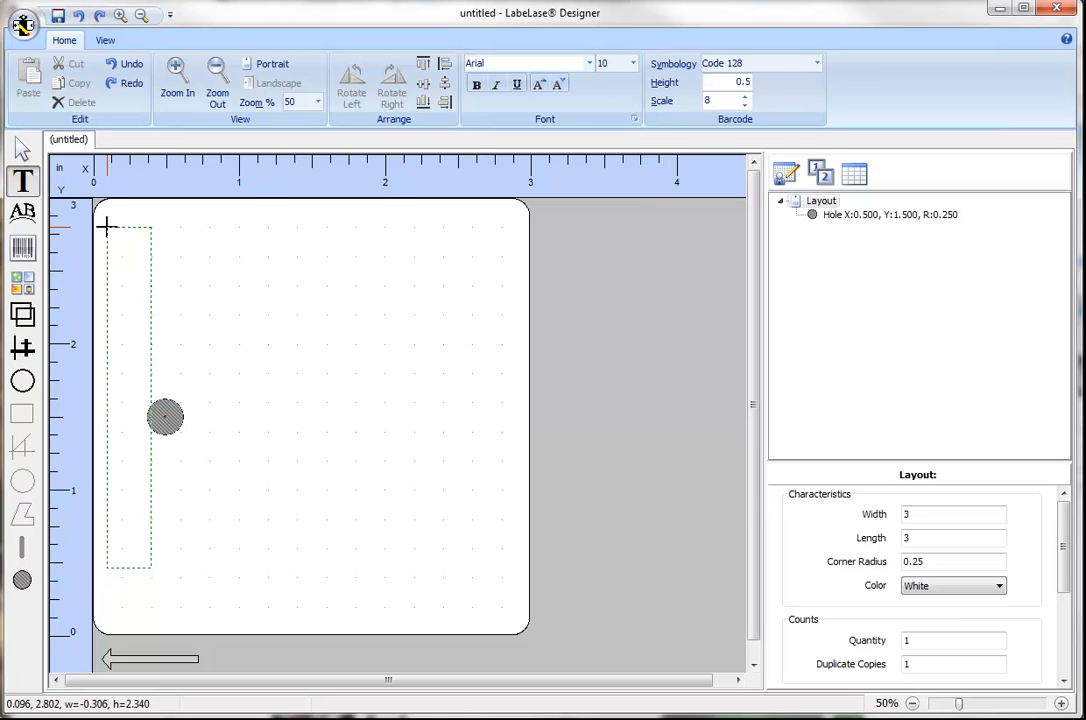
left_click_drag(106, 227, 106, 227)
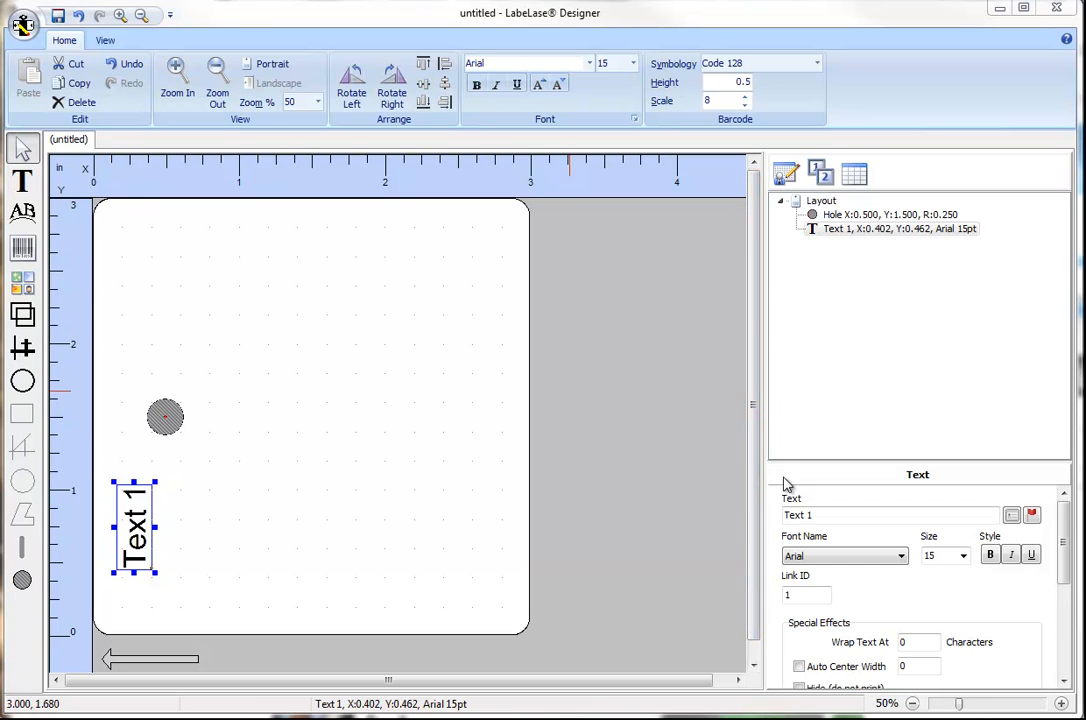
left_click_drag(848, 514, 783, 514)
type("XYZ STEEL CO.")
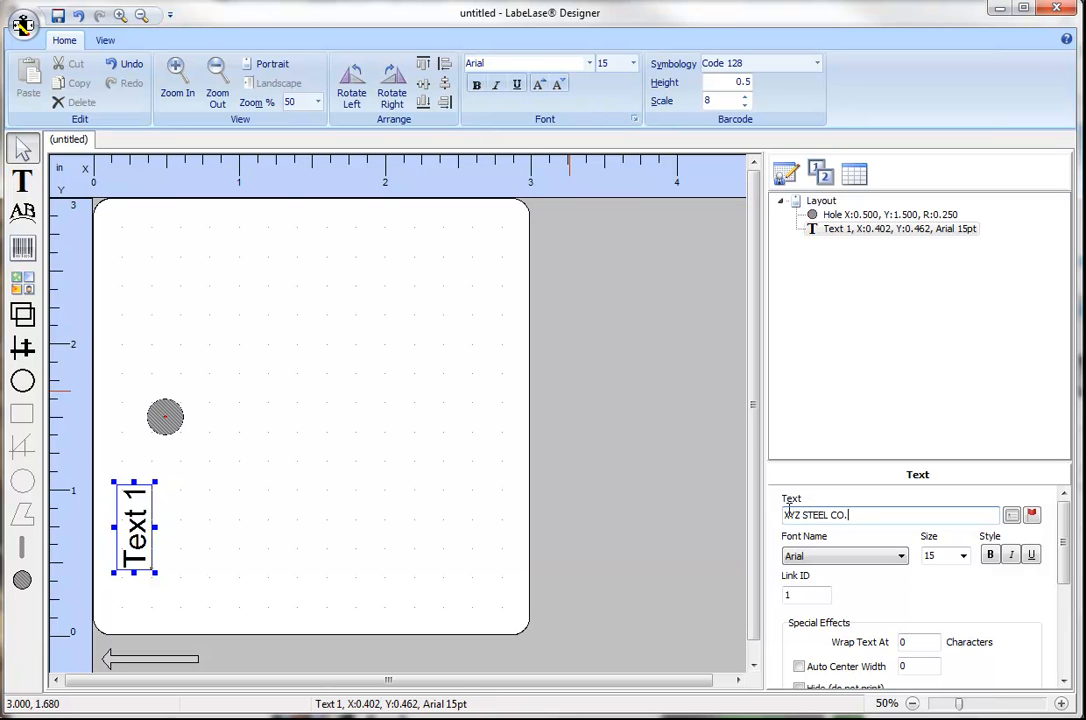
key("Return")
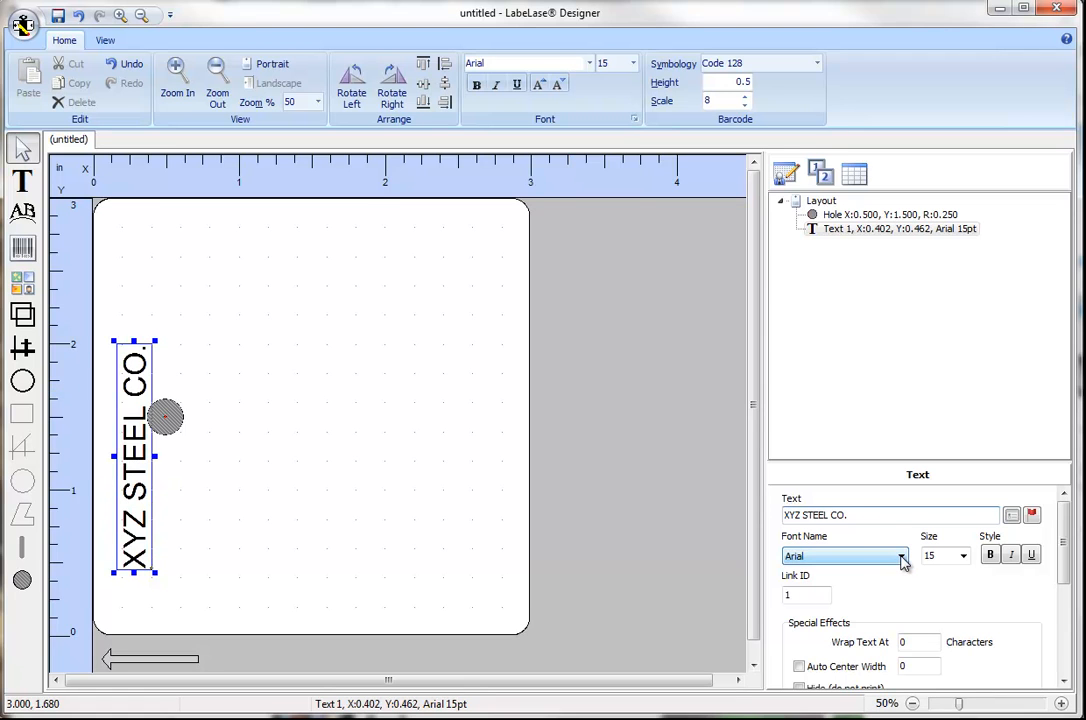
Set the font size of the "XYZ STEEL CO." text to 24.
left_click(963, 558)
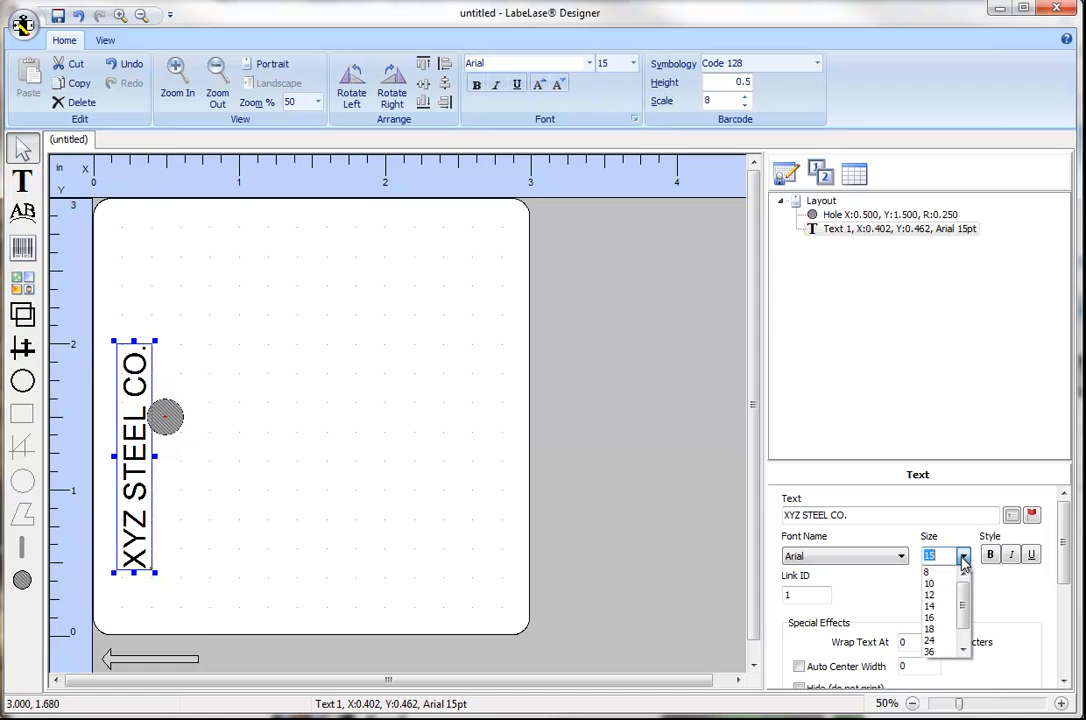
left_click(946, 641)
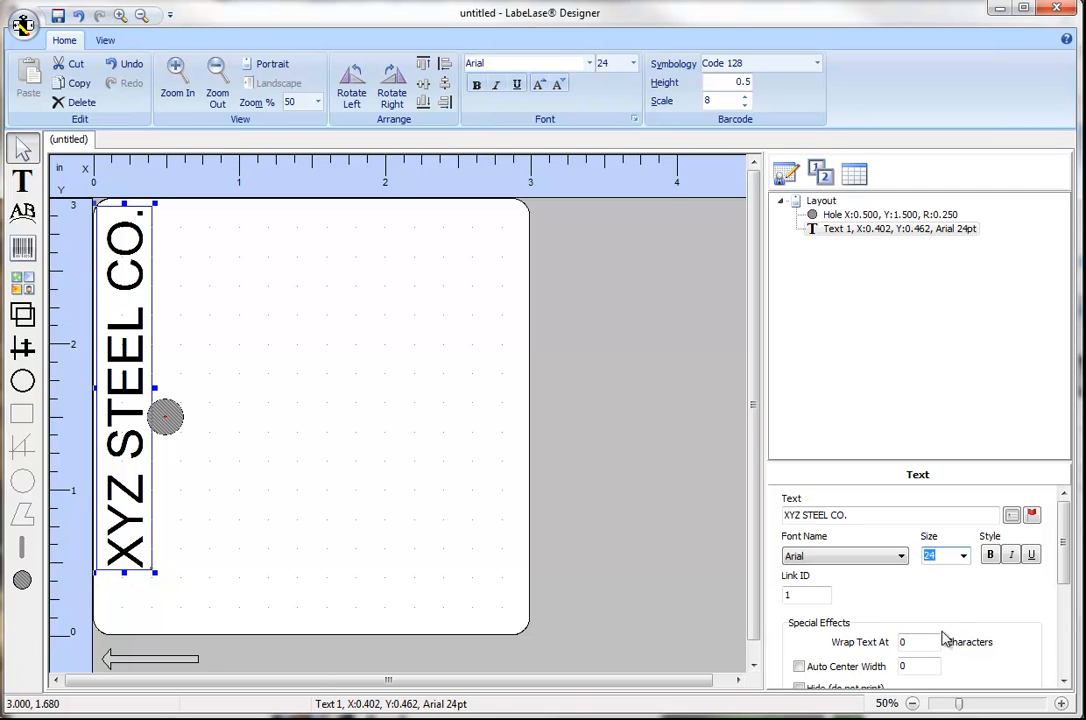
left_click(820, 595)
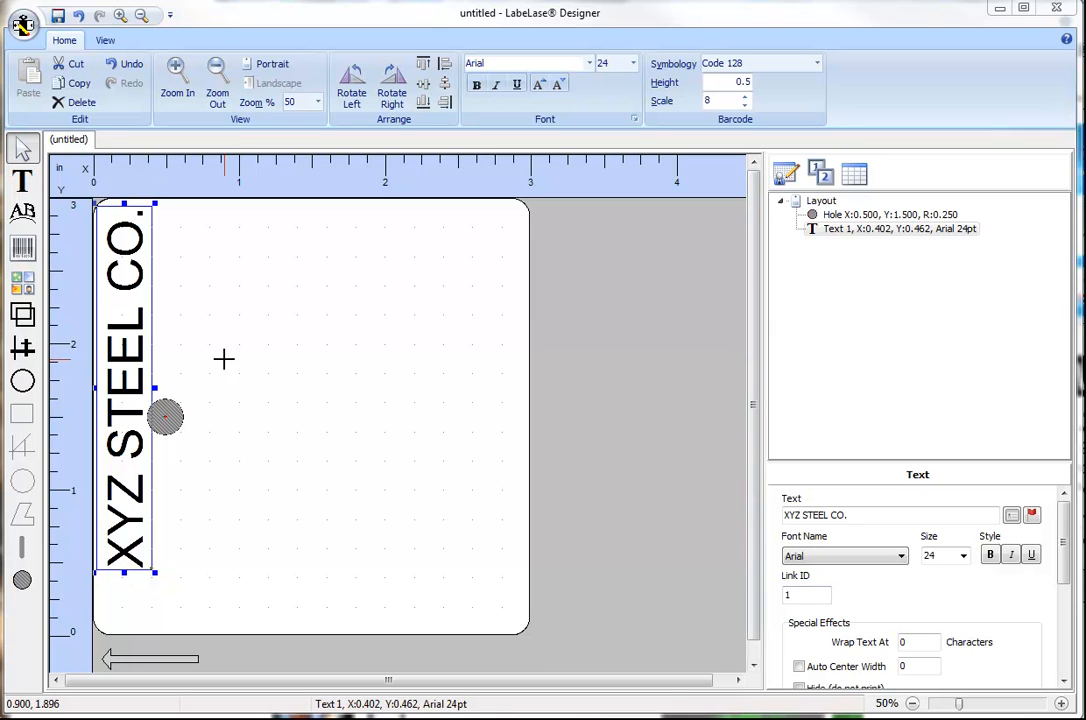
Reduce the "XYZ STEEL CO." text to 22 pt at about X 0.39, Y 0.61, and switch the layout to portrait.
left_click_drag(127, 334, 129, 348)
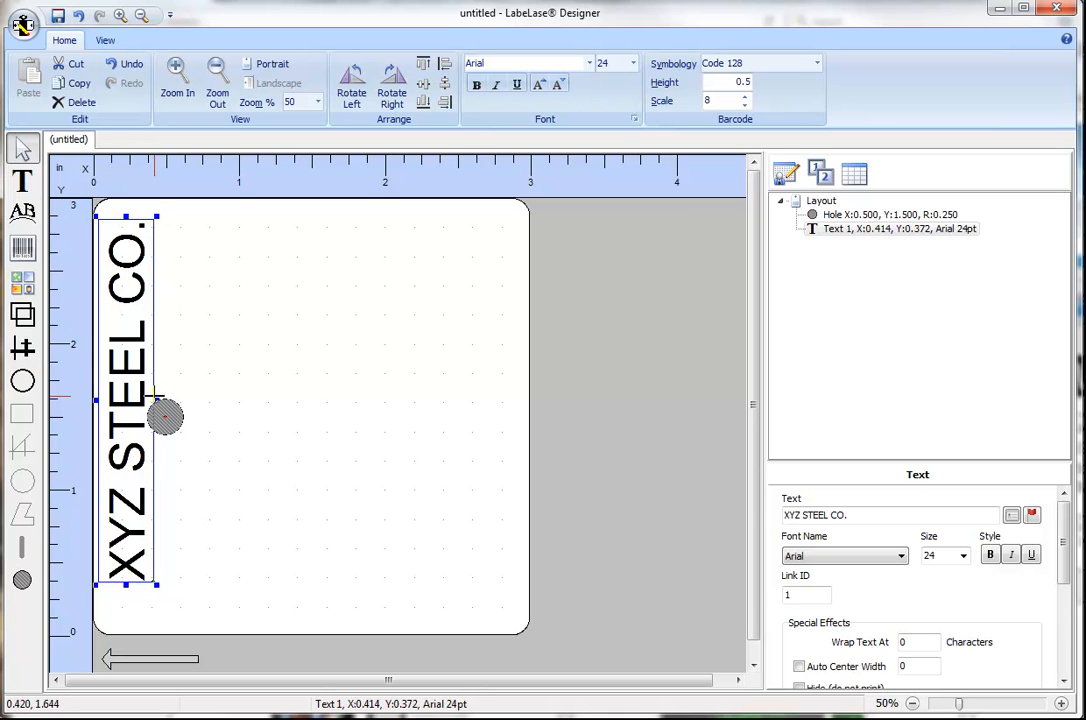
left_click_drag(157, 400, 124, 337)
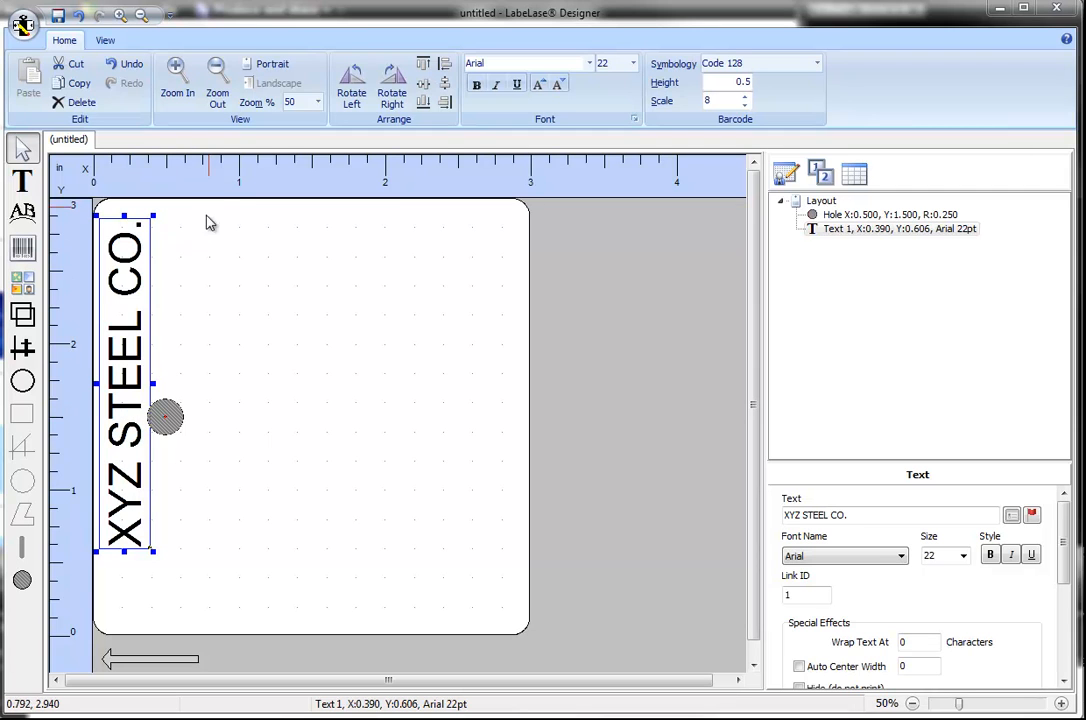
left_click(257, 64)
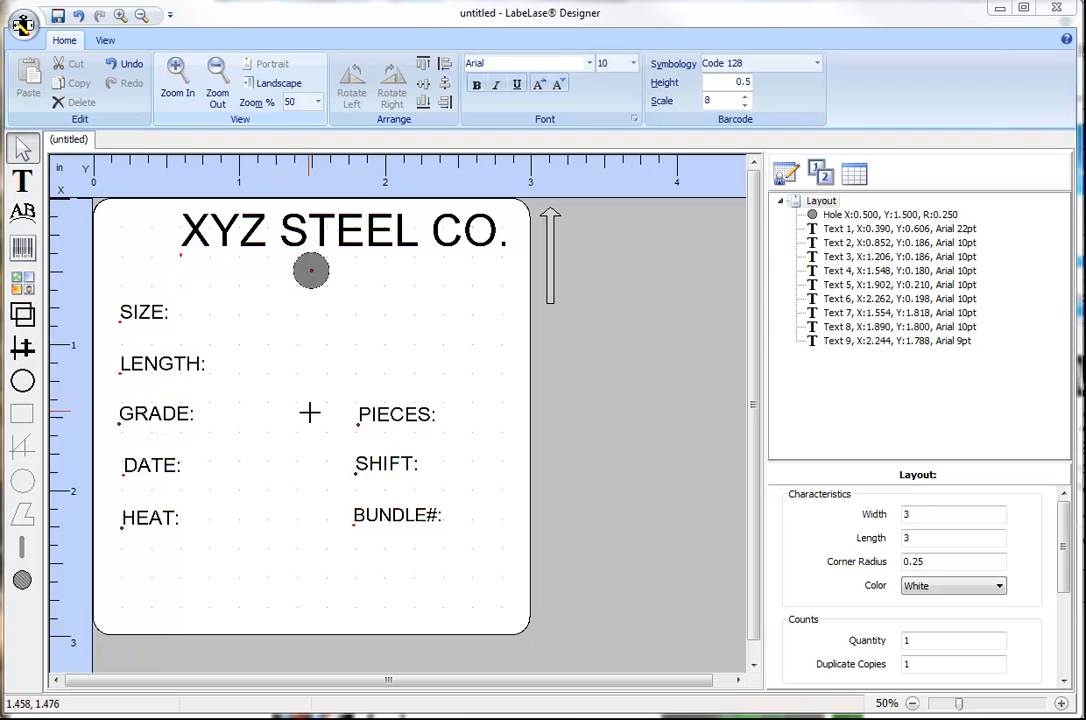
Add a text beside the "SIZE:" label with the variable %1V as its content and a font size of 12.
left_click(22, 180)
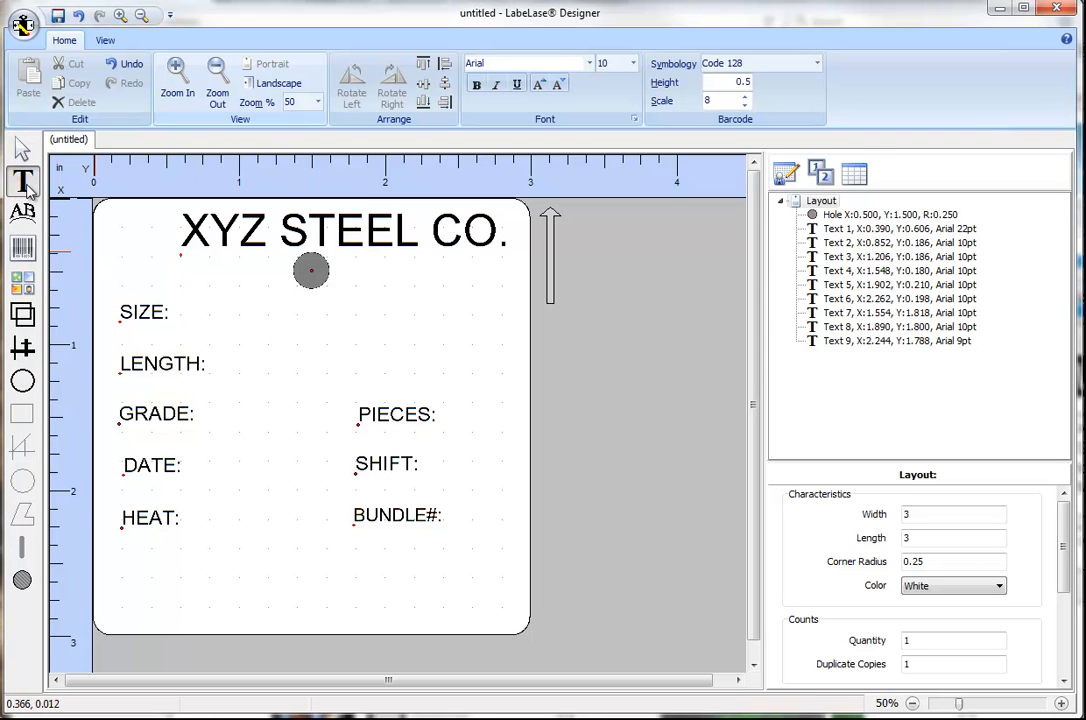
left_click_drag(204, 322, 303, 297)
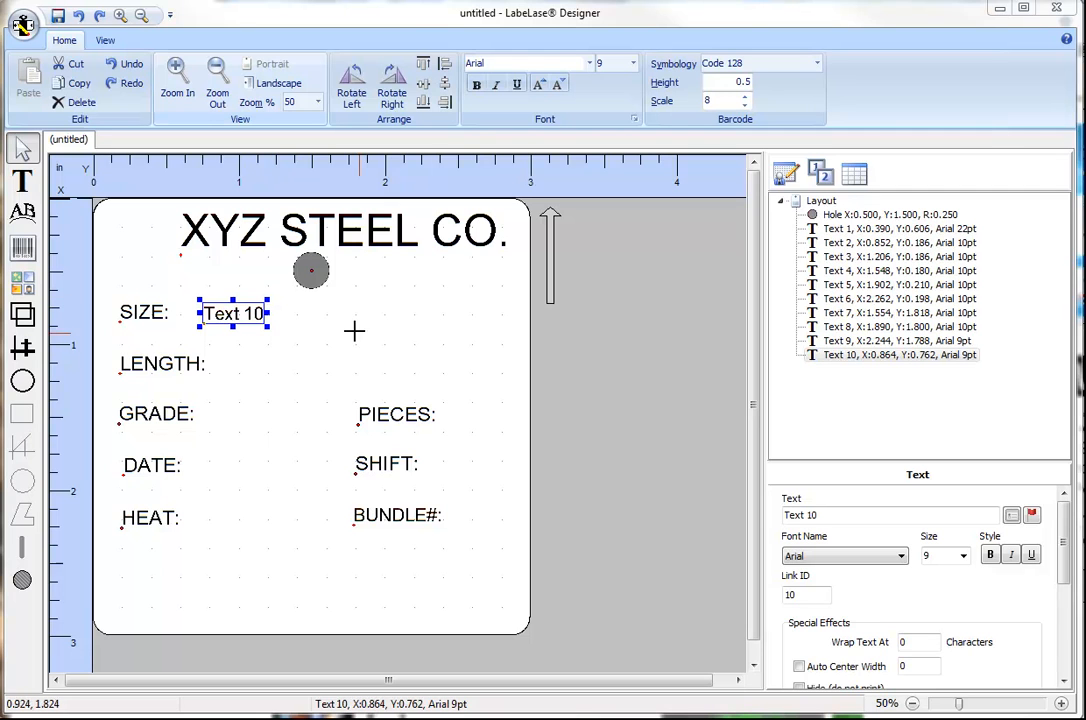
left_click_drag(818, 515, 782, 518)
type("%1V")
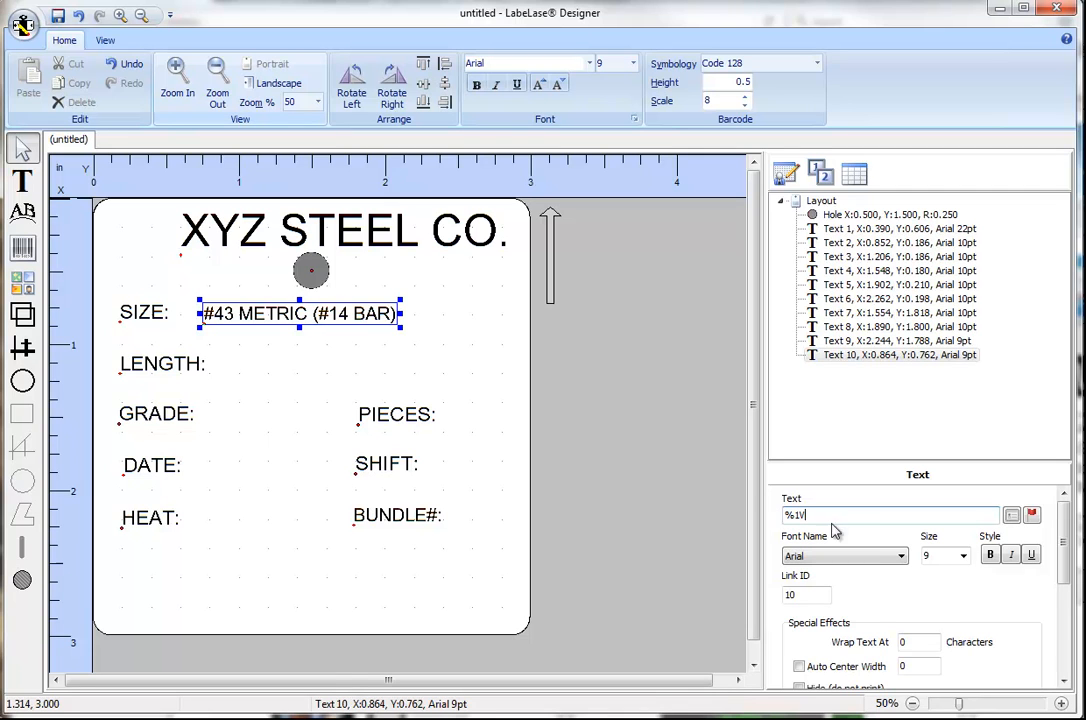
left_click(963, 558)
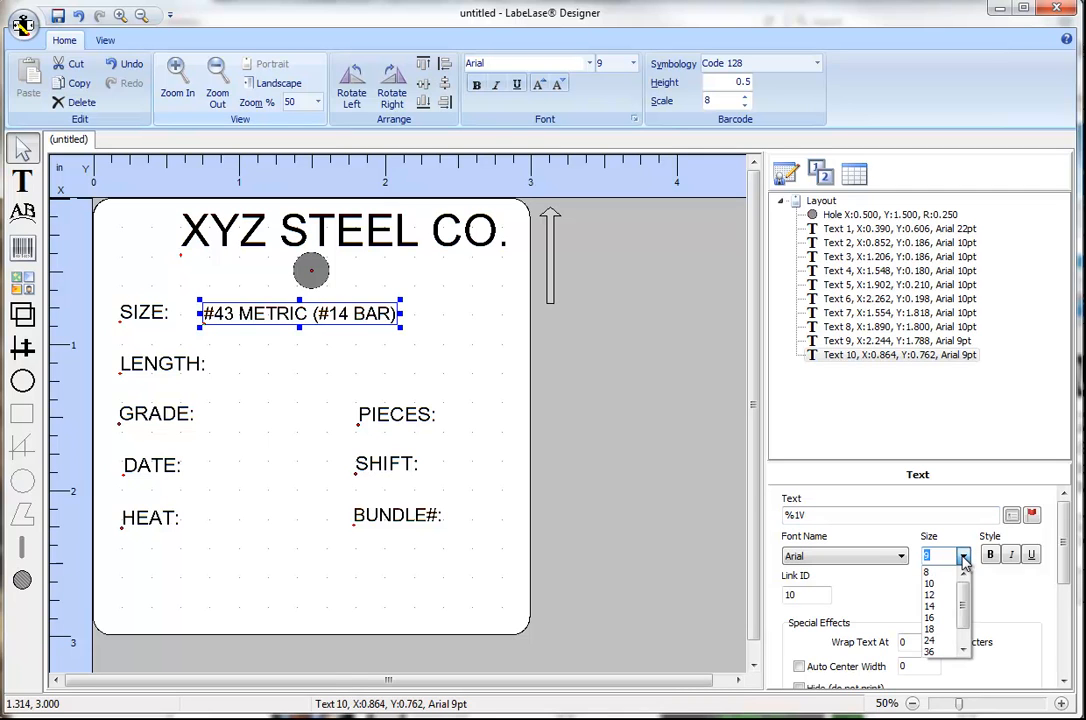
left_click(930, 595)
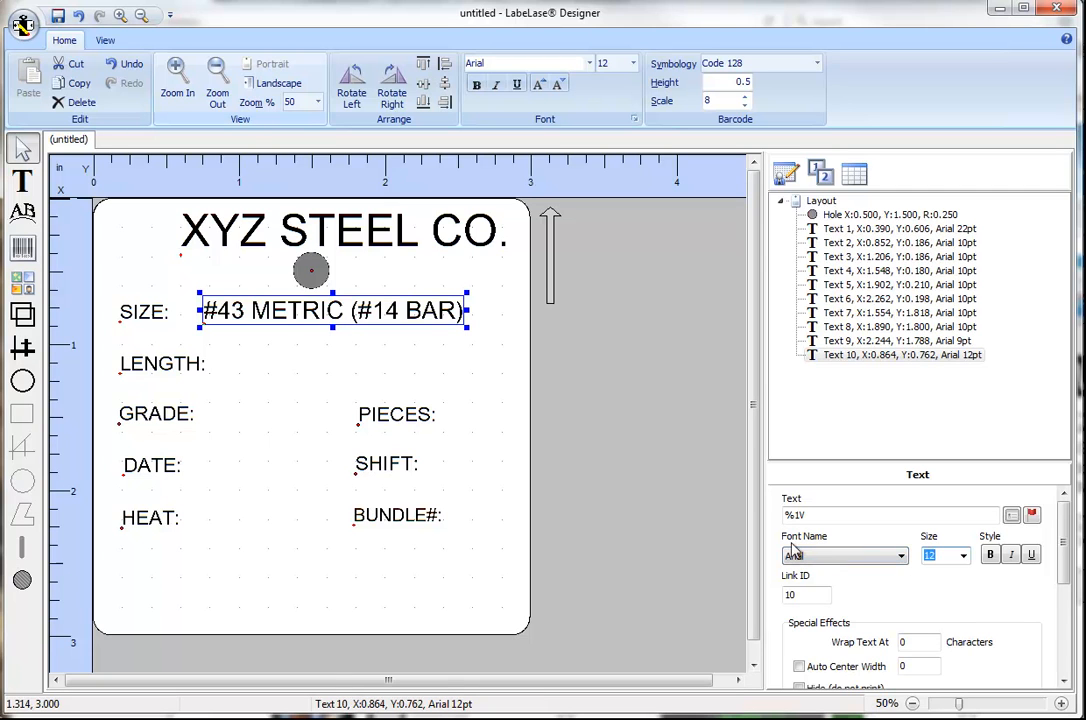
Move the "#43 METRIC (#14 BAR)" text closer to the "SIZE:" label, to about X 0.85, Y 0.67.
left_click(421, 317)
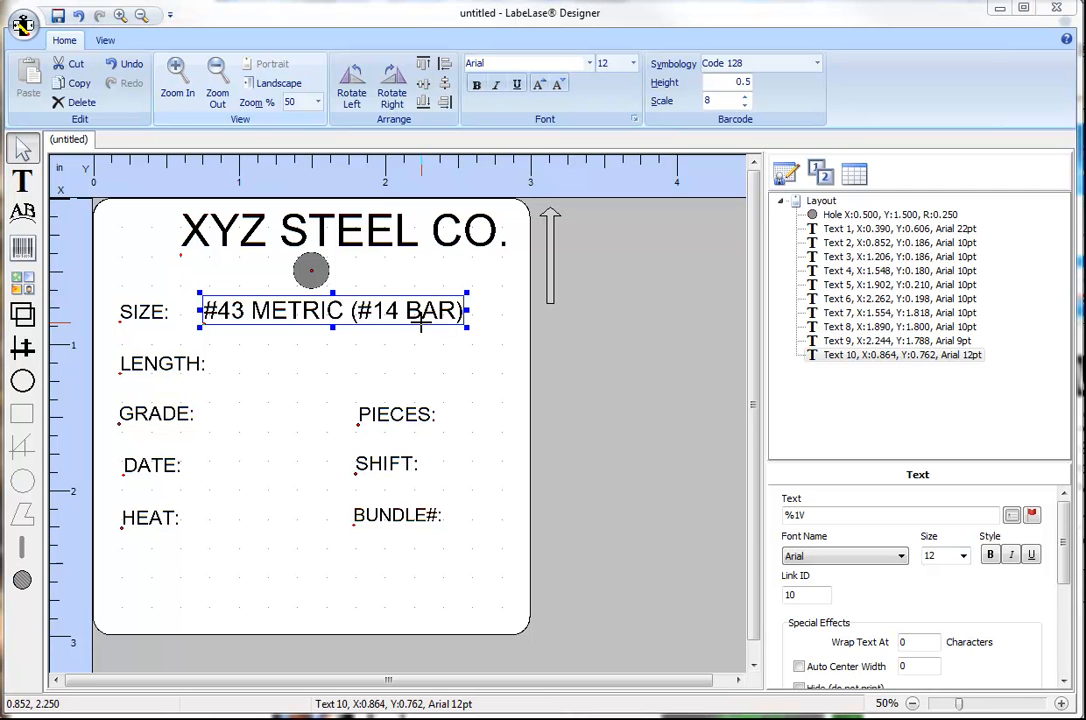
left_click_drag(317, 309, 305, 306)
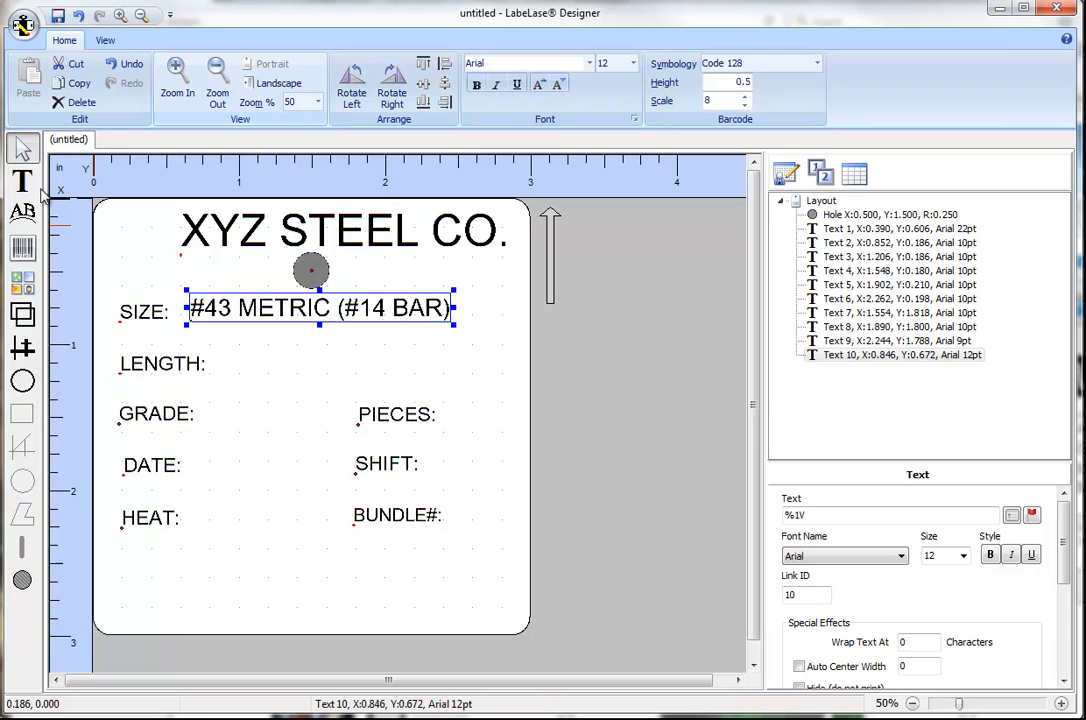
Add a text beside the "LENGTH:" label with the variable %2V as its content and a font size of 12.
left_click(25, 182)
left_click_drag(215, 370, 315, 347)
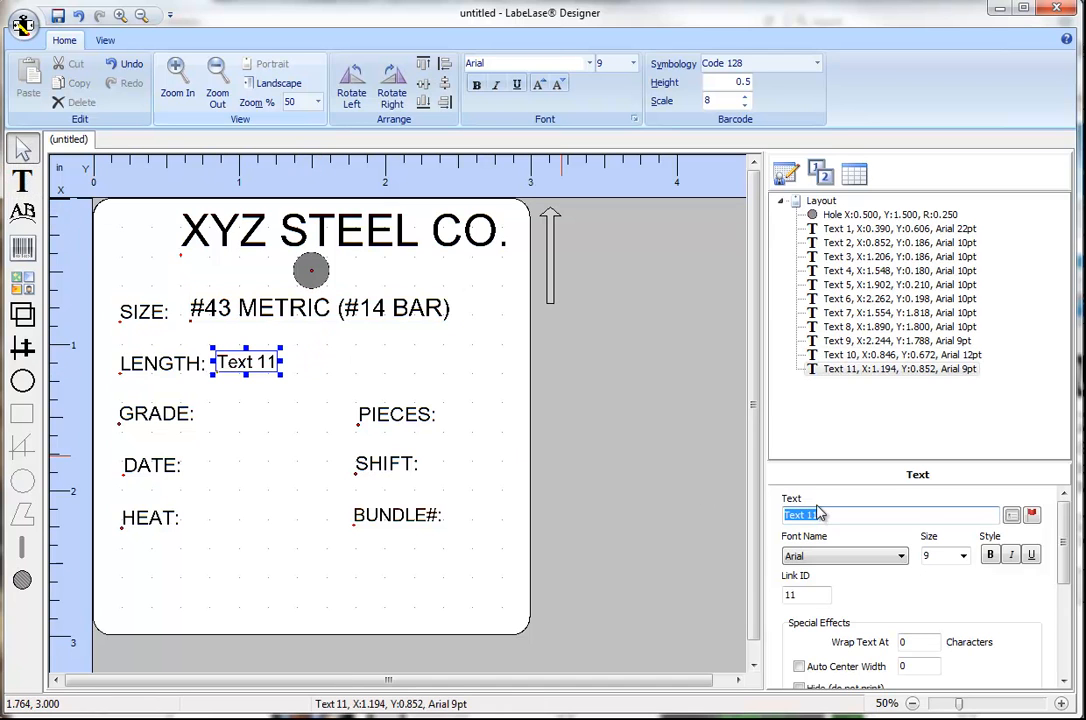
type("%2V")
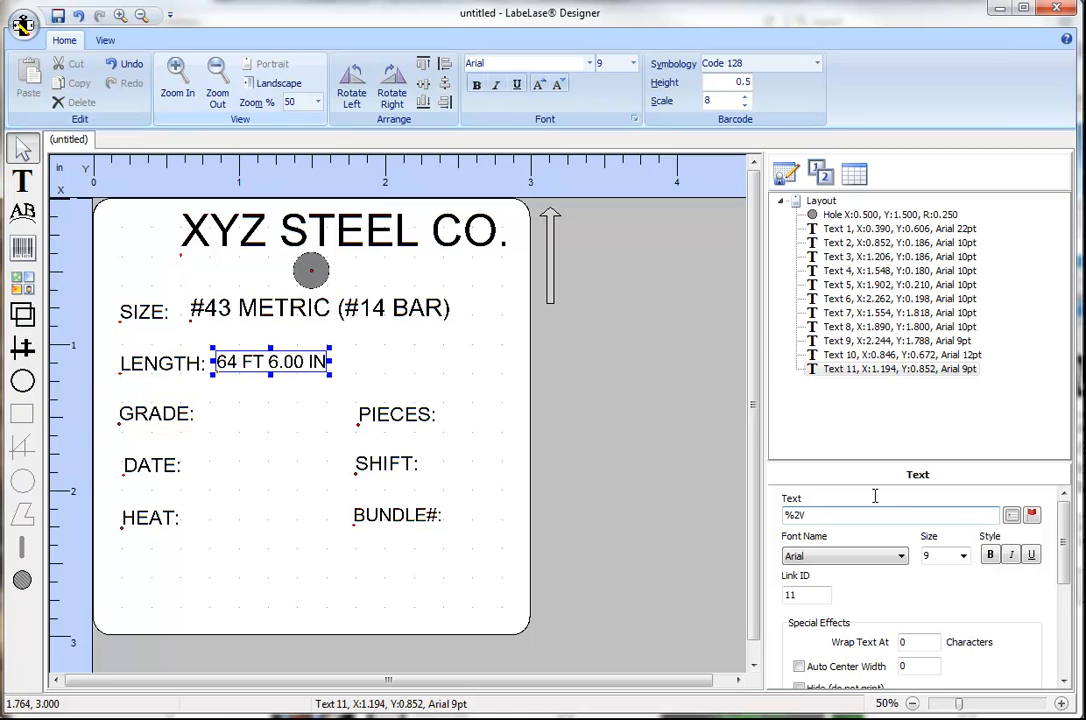
left_click(963, 556)
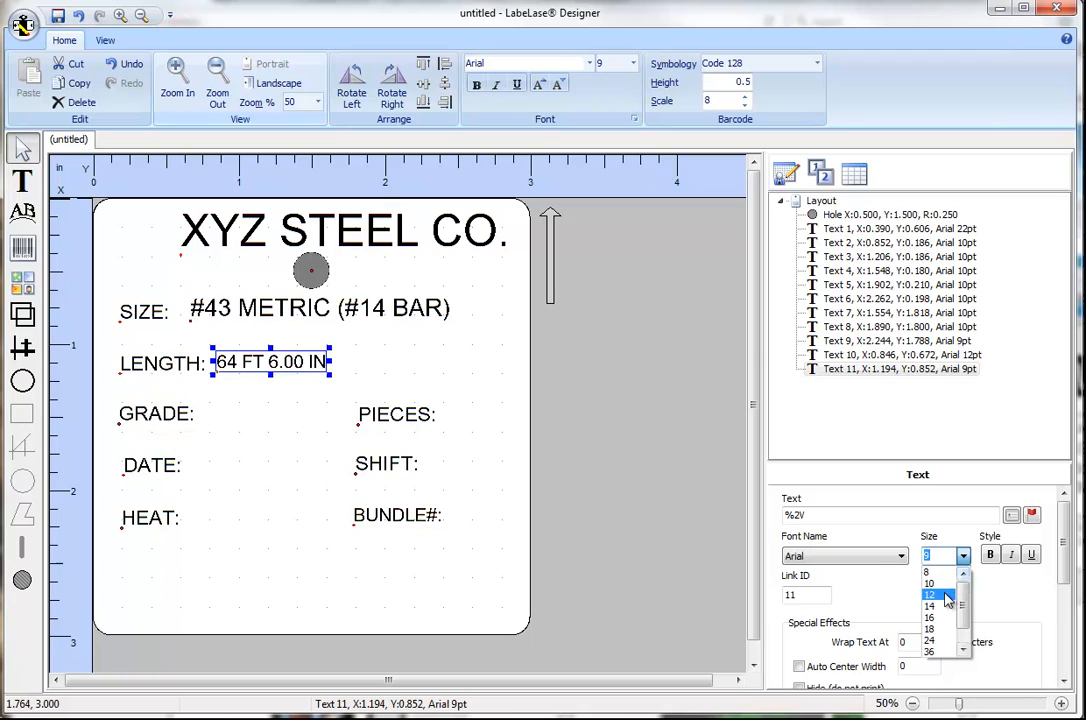
left_click(940, 592)
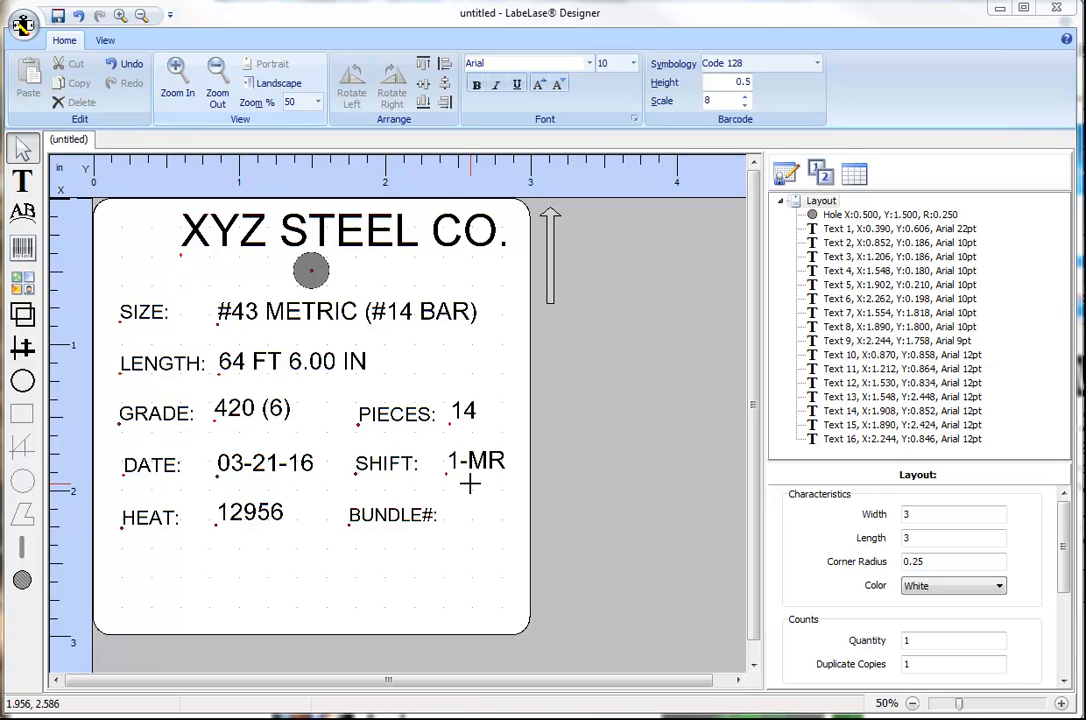
Add a 12 pt text with the serial variable %3S beside the "BUNDLE#:" label, at about X 2.24, Y 2.44.
left_click(22, 180)
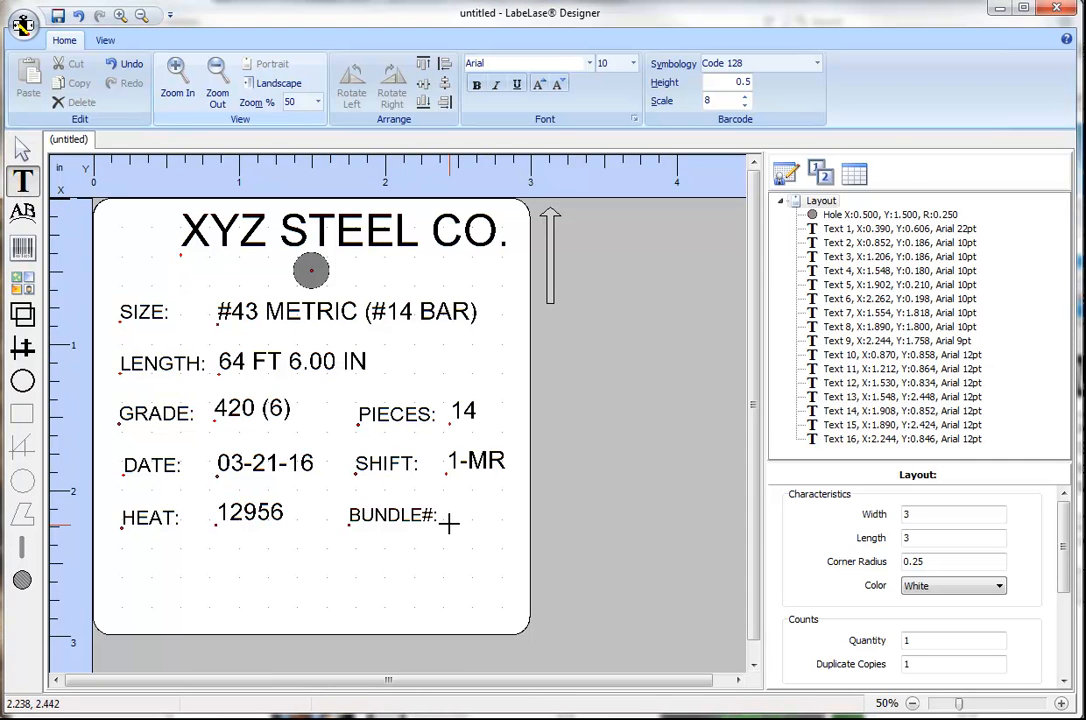
left_click_drag(452, 519, 511, 490)
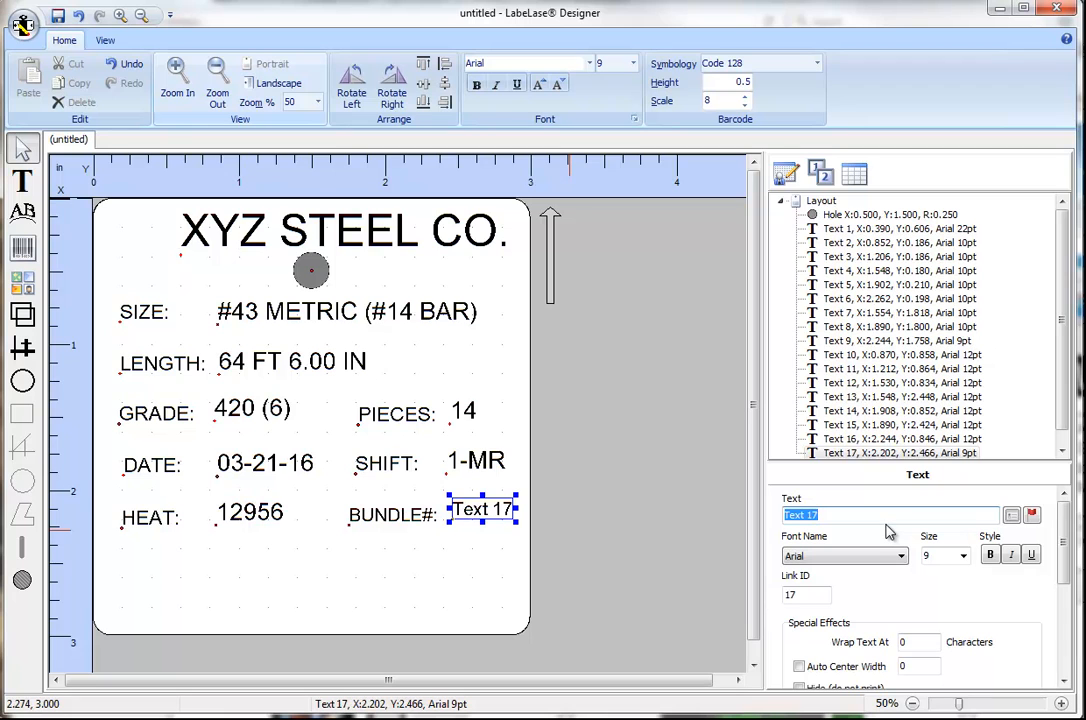
type("%3S")
key("Return")
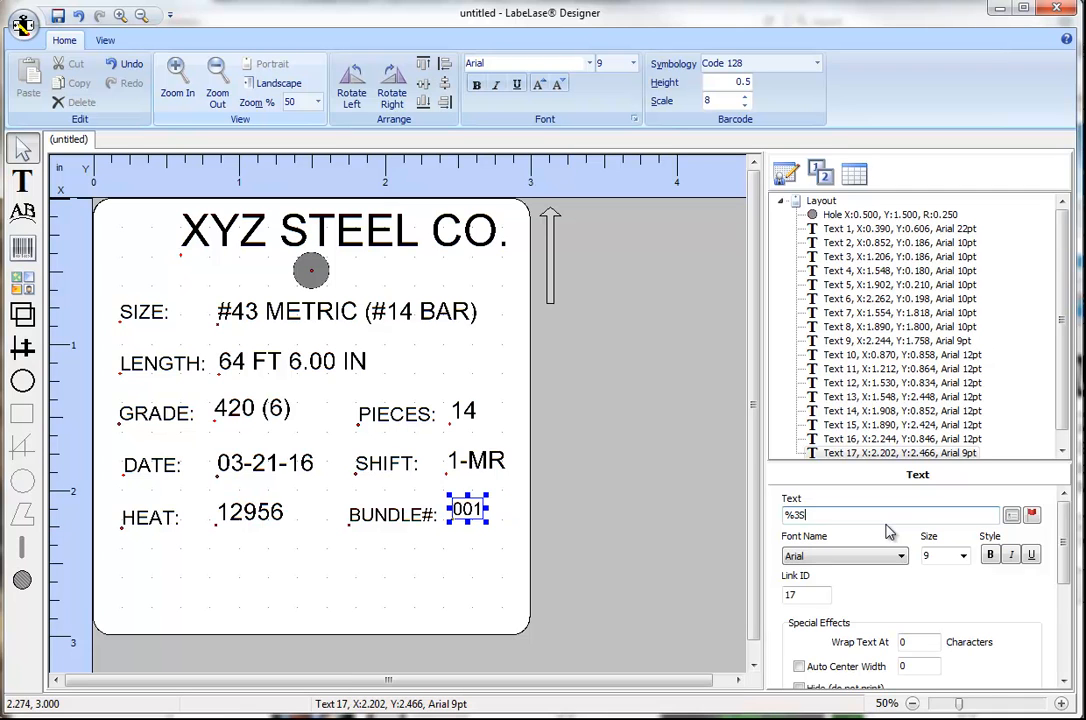
left_click(962, 556)
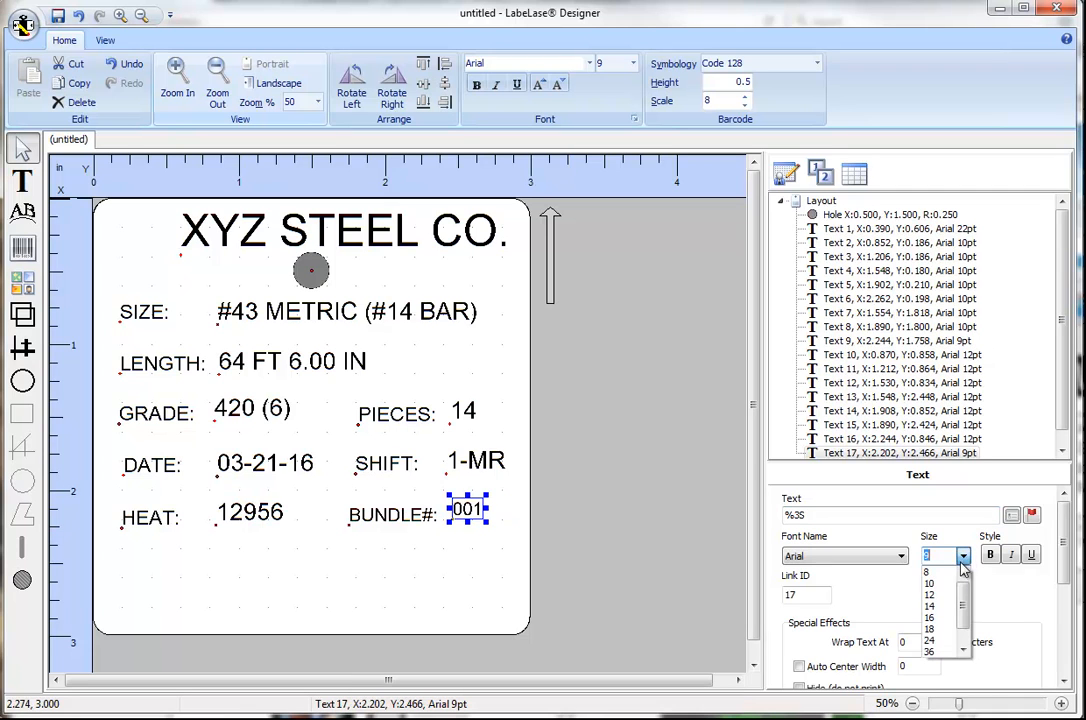
left_click(948, 596)
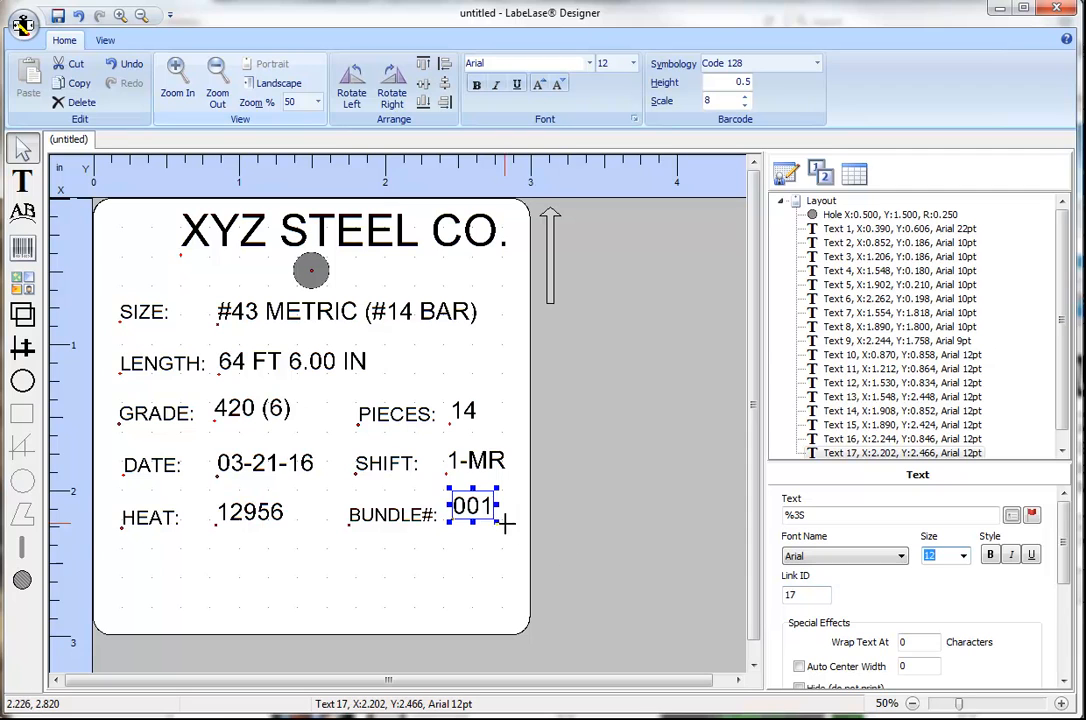
left_click_drag(477, 509, 474, 507)
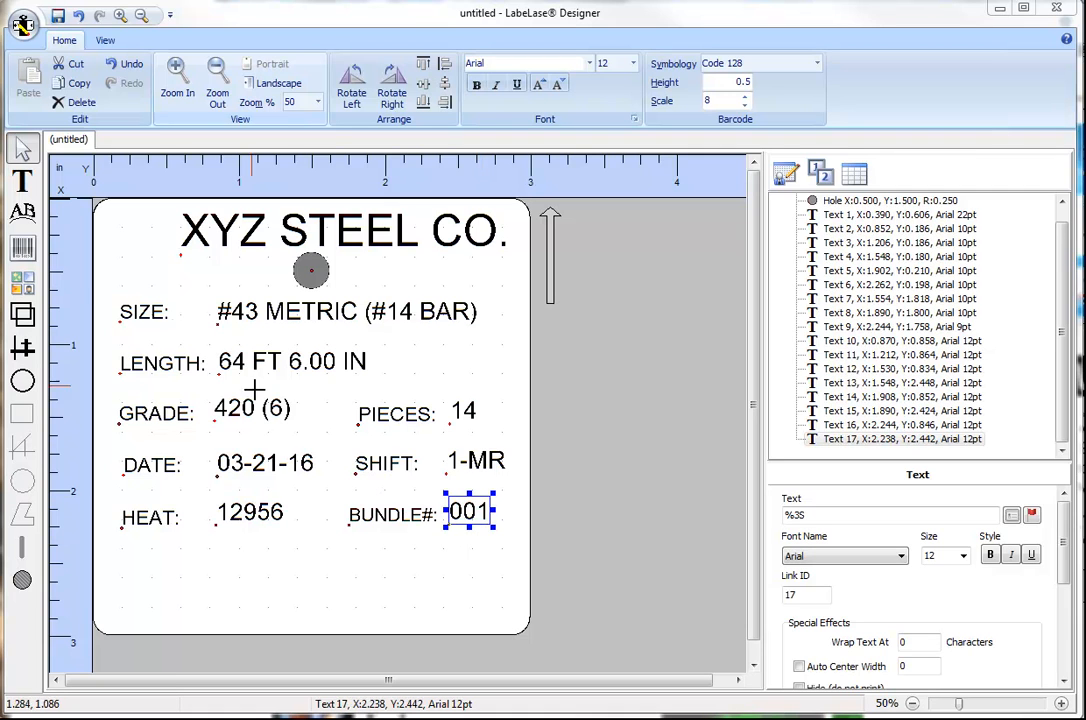
Draw a Code 128 barcode about 0.42 in high below the "HEAT:" label, at about X 2.84, Y 0.17.
left_click(24, 244)
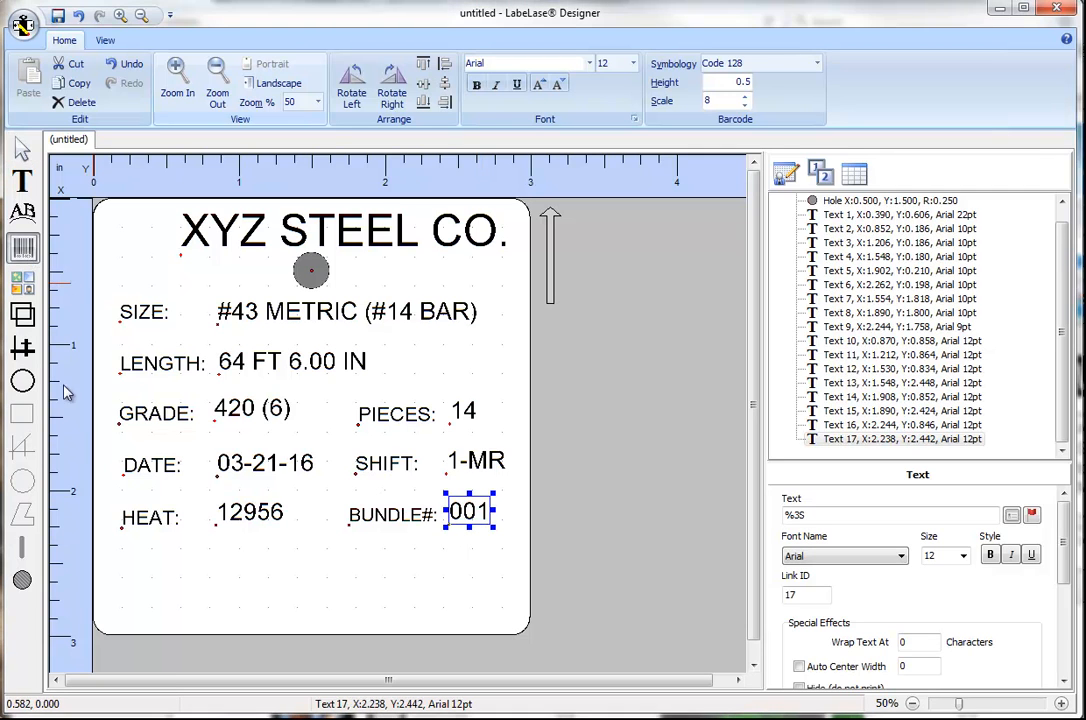
left_click_drag(115, 610, 323, 551)
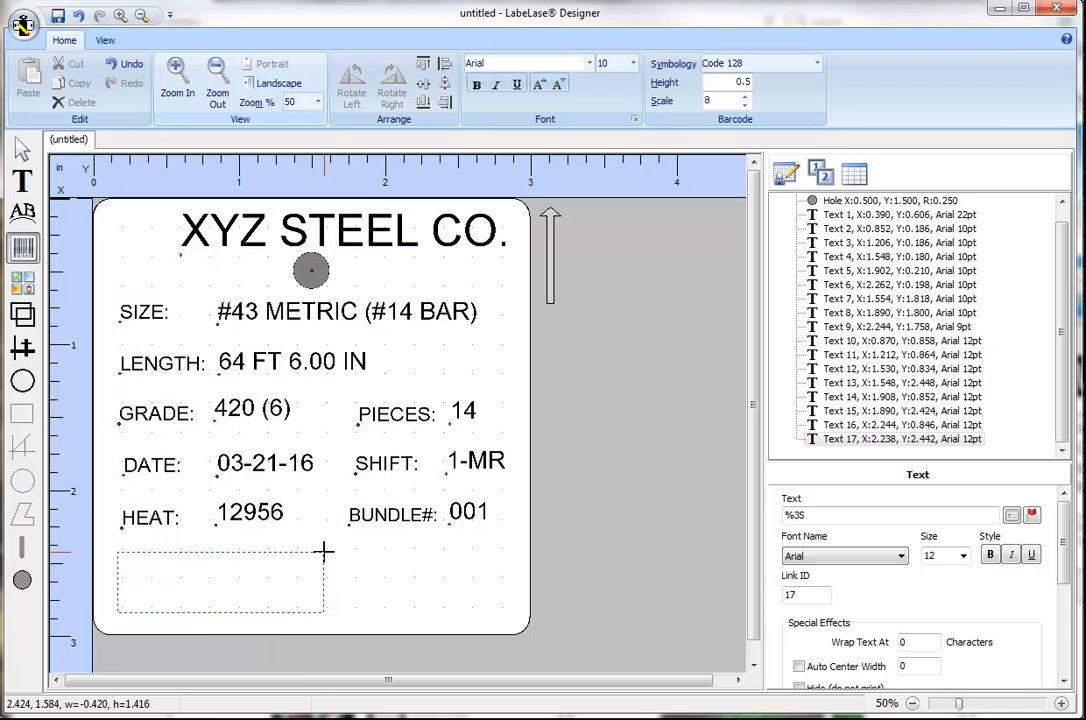
left_click_drag(323, 551, 323, 550)
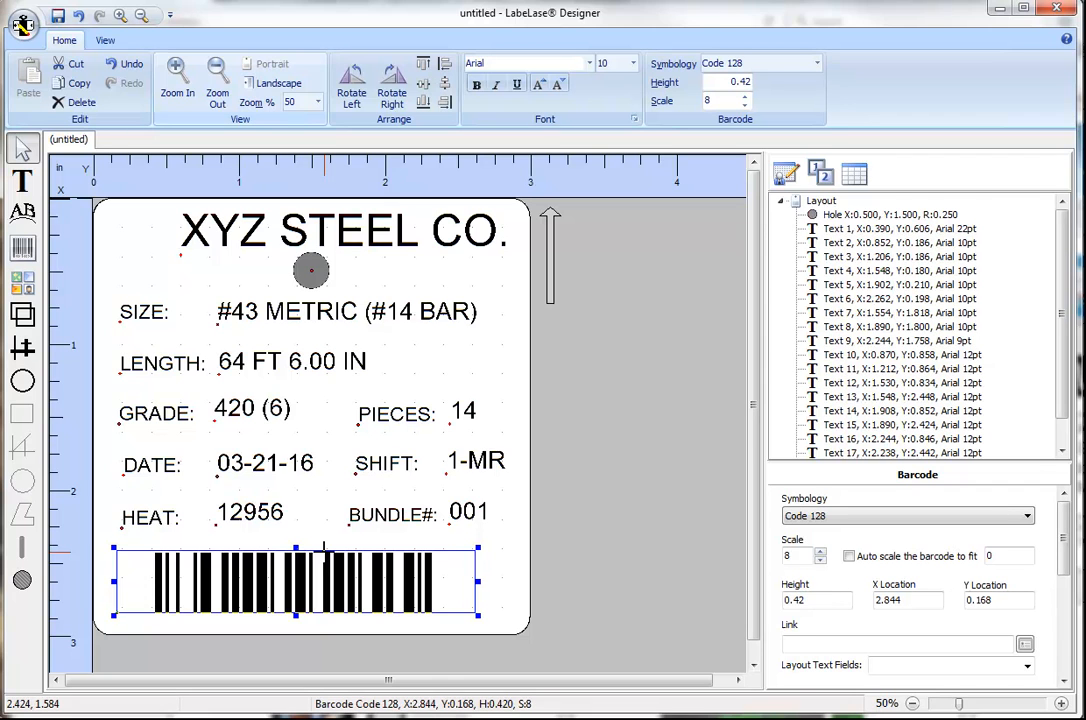
key("ctrl+z")
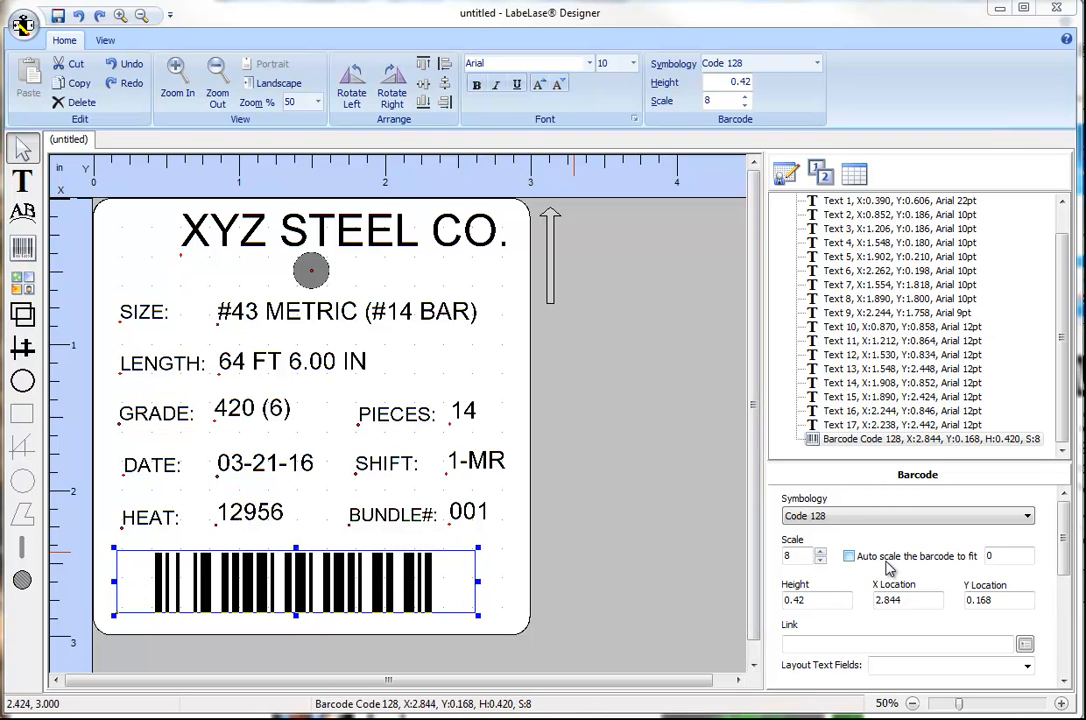
Reduce the Code 128 barcode's scale to 3 and link it to layout text field 16, the heat number.
left_click(821, 563)
left_click(821, 563)
left_click(821, 563)
left_click(821, 563)
left_click(821, 563)
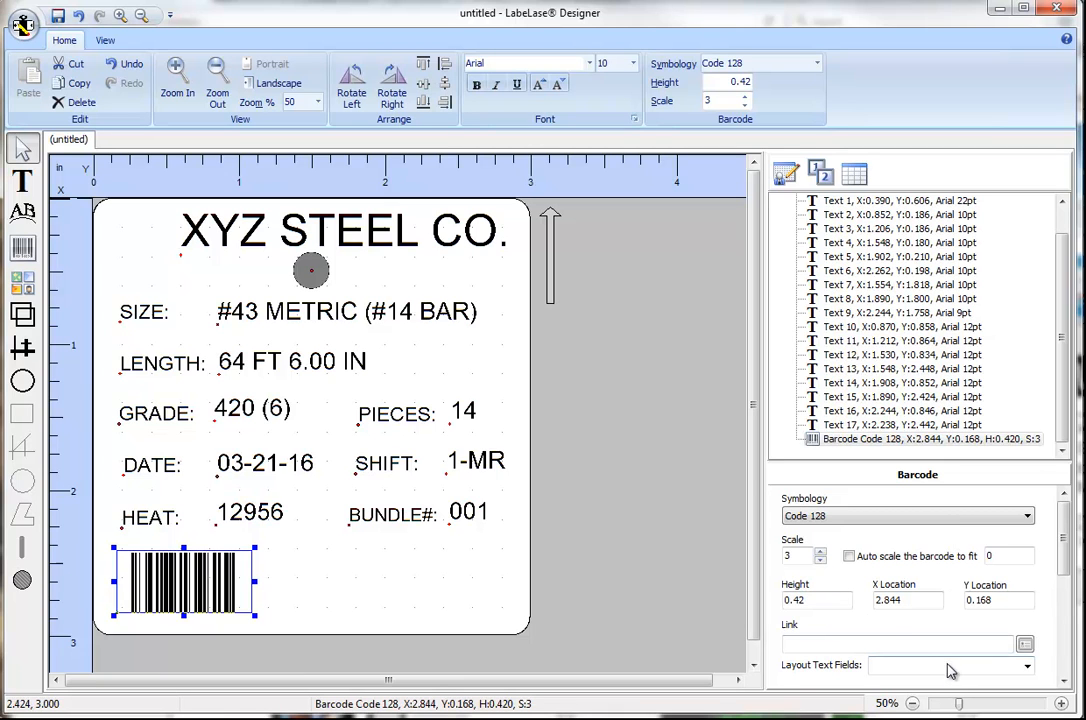
left_click(1027, 666)
scroll(1030, 678, "down", 3)
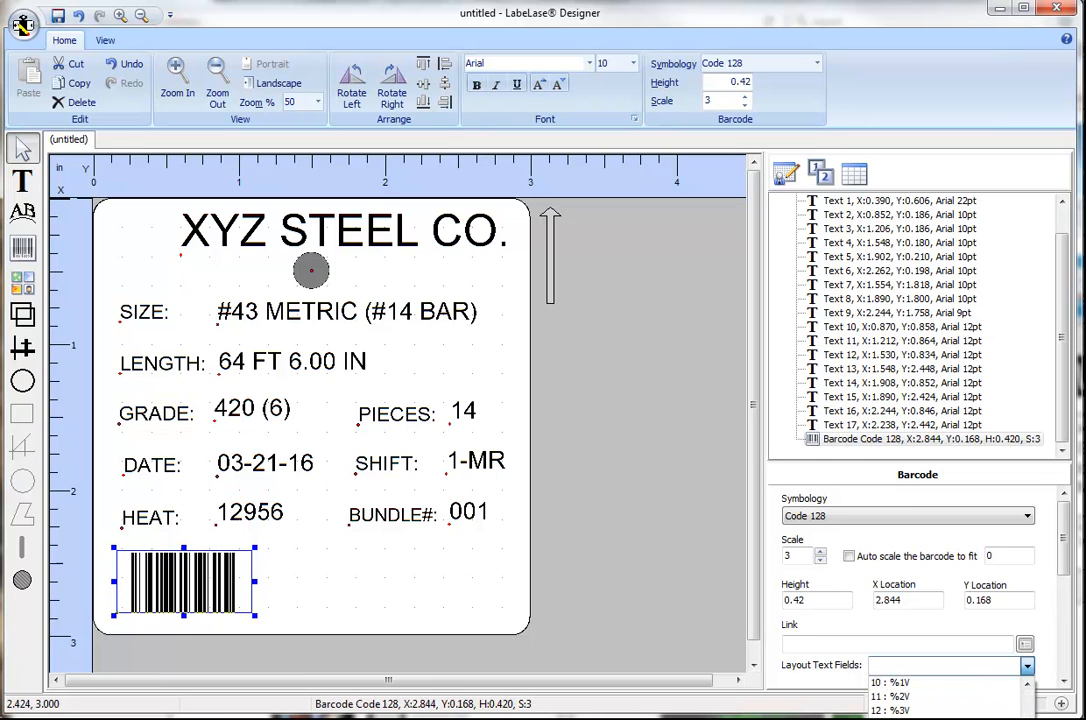
left_click(900, 700)
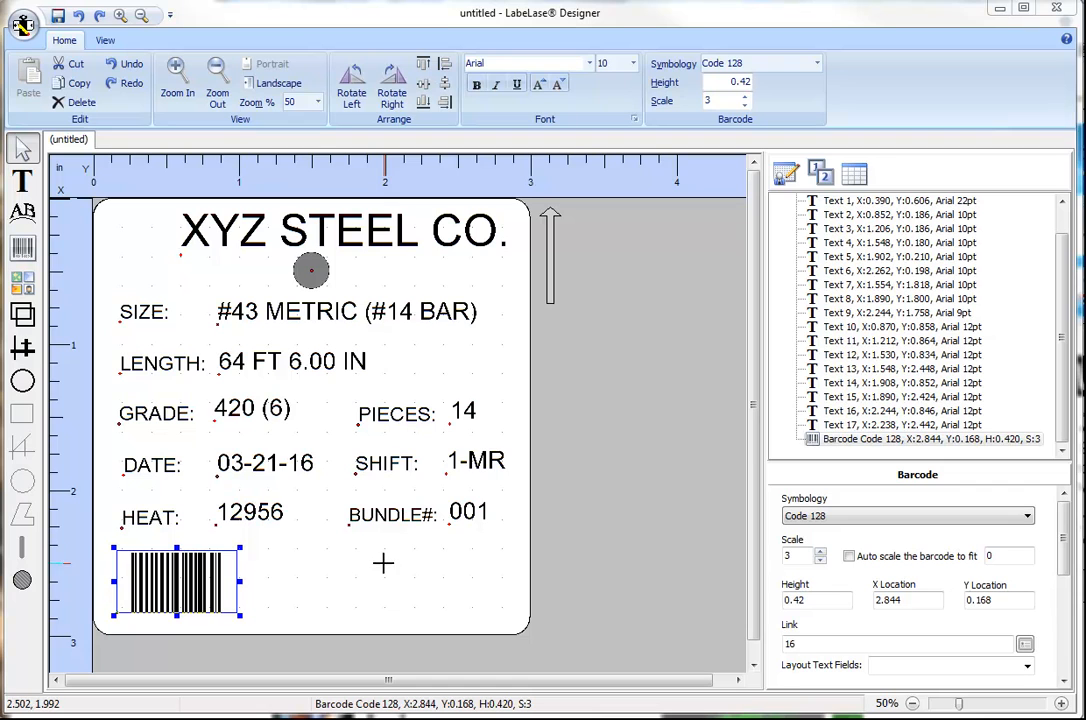
Add a DataMatrix barcode with scale 10 below the "BUNDLE#:" label, at about X 2.84, Y 1.76.
left_click(22, 250)
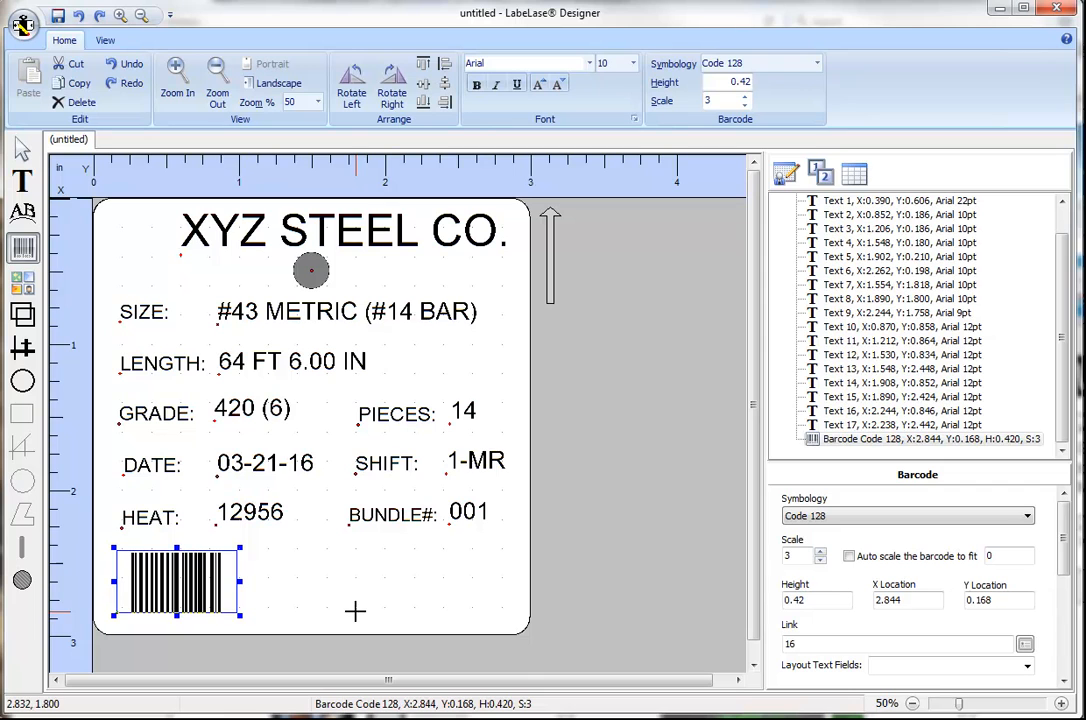
left_click_drag(349, 611, 430, 545)
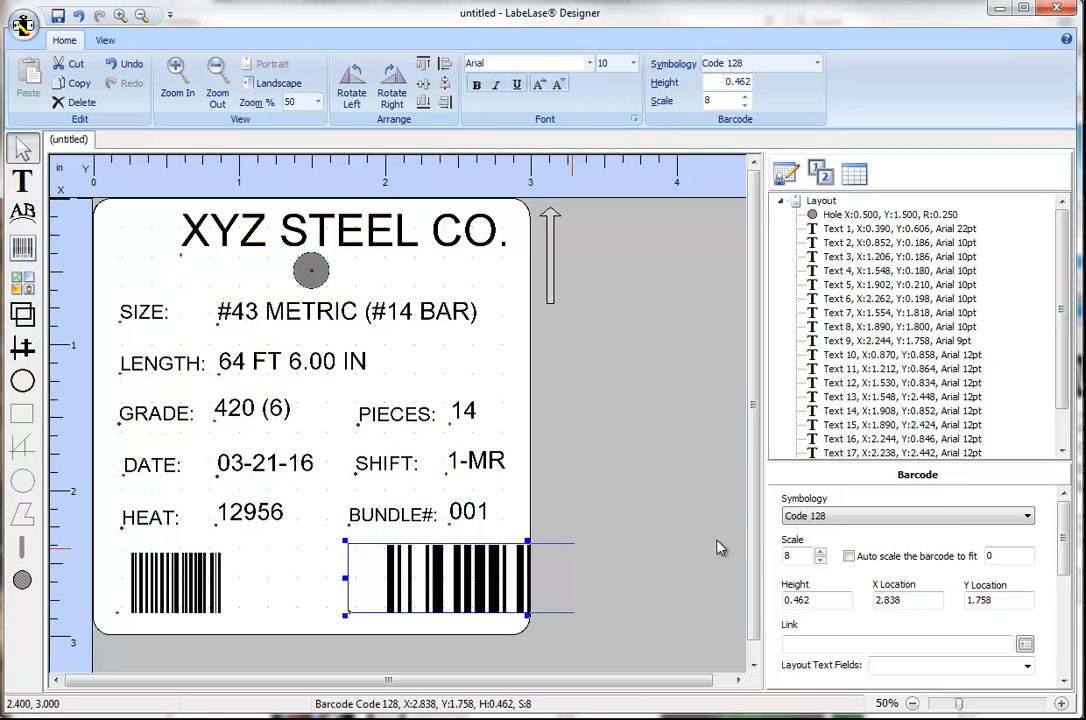
left_click(826, 517)
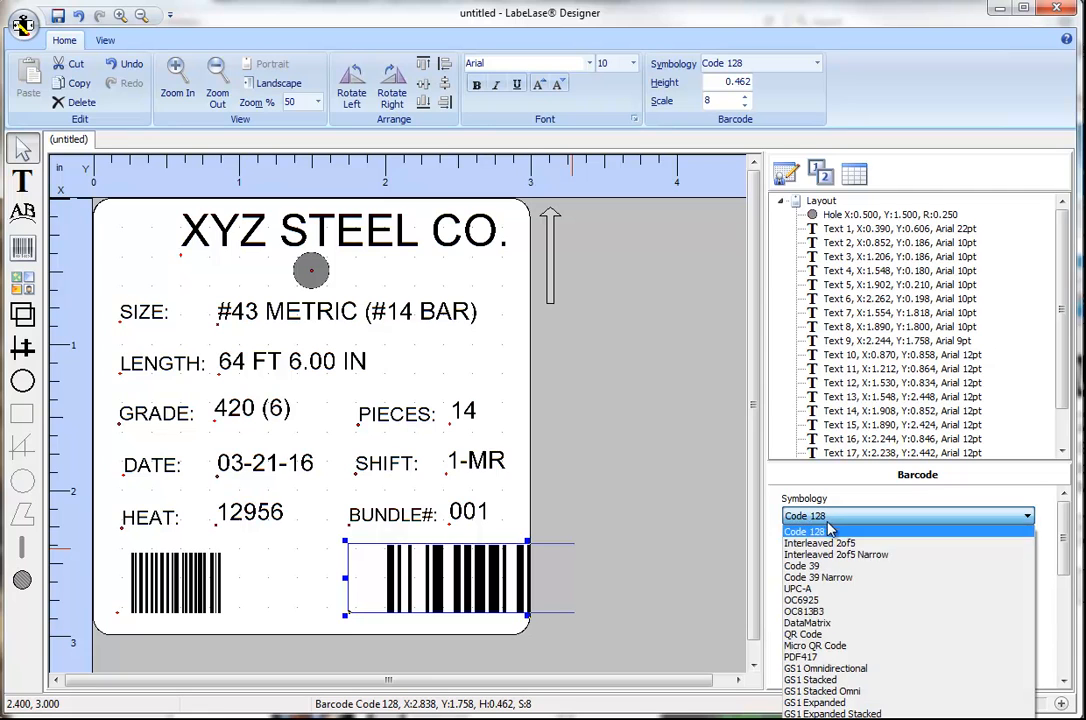
left_click(828, 625)
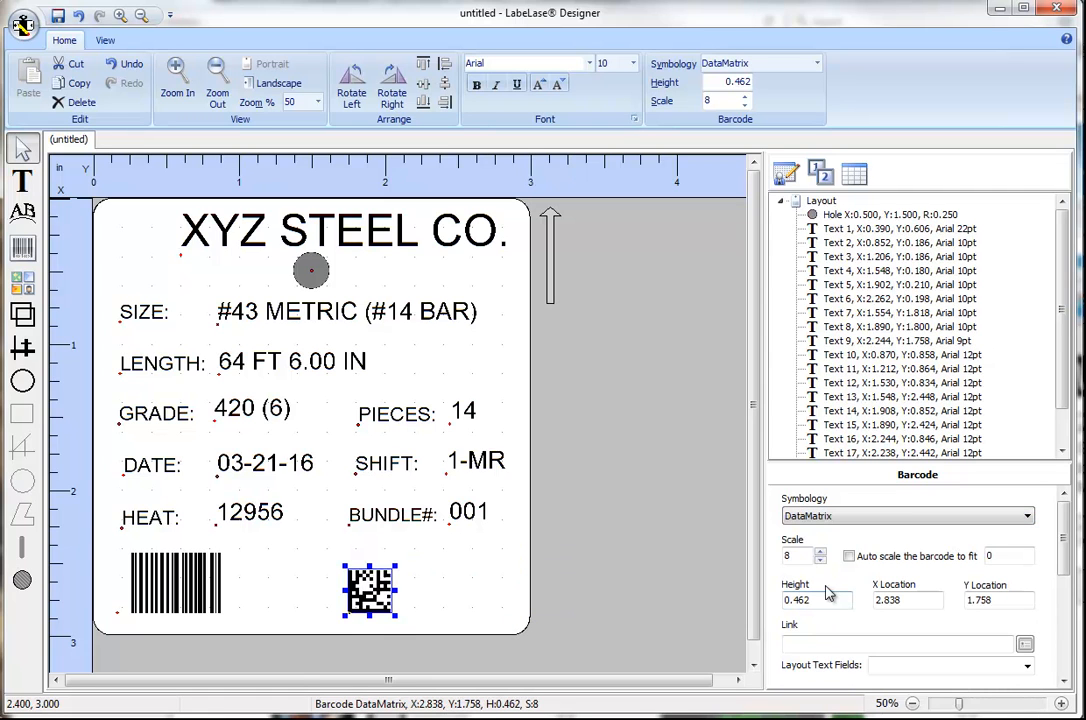
left_click(820, 553)
left_click(820, 553)
left_click(820, 553)
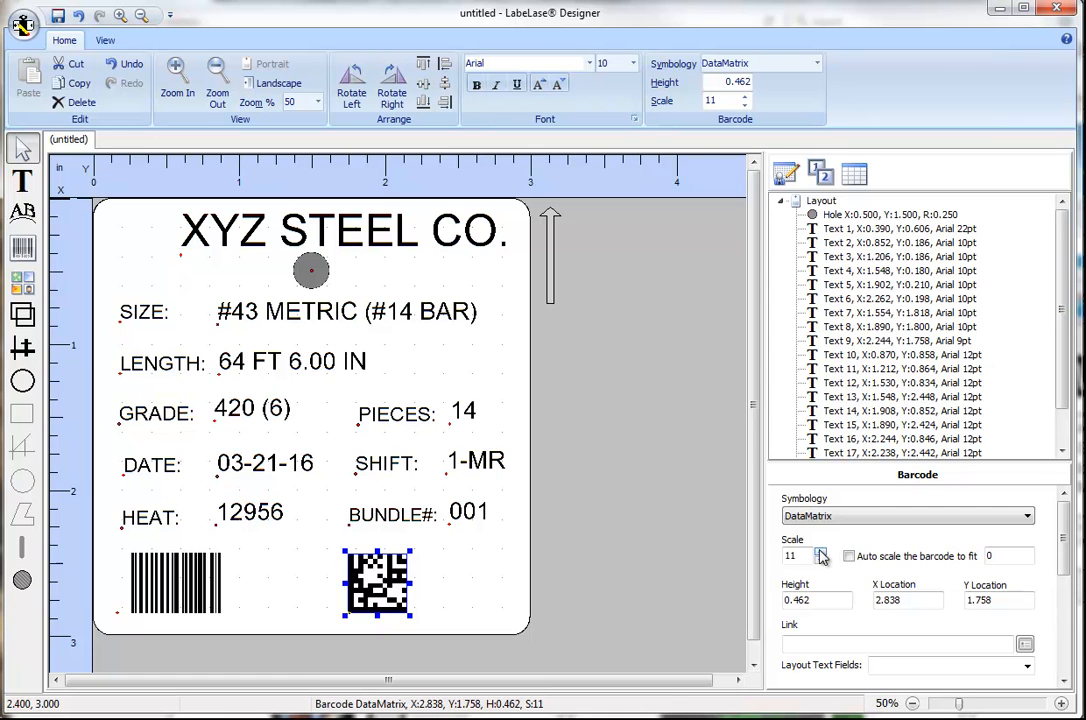
left_click(820, 560)
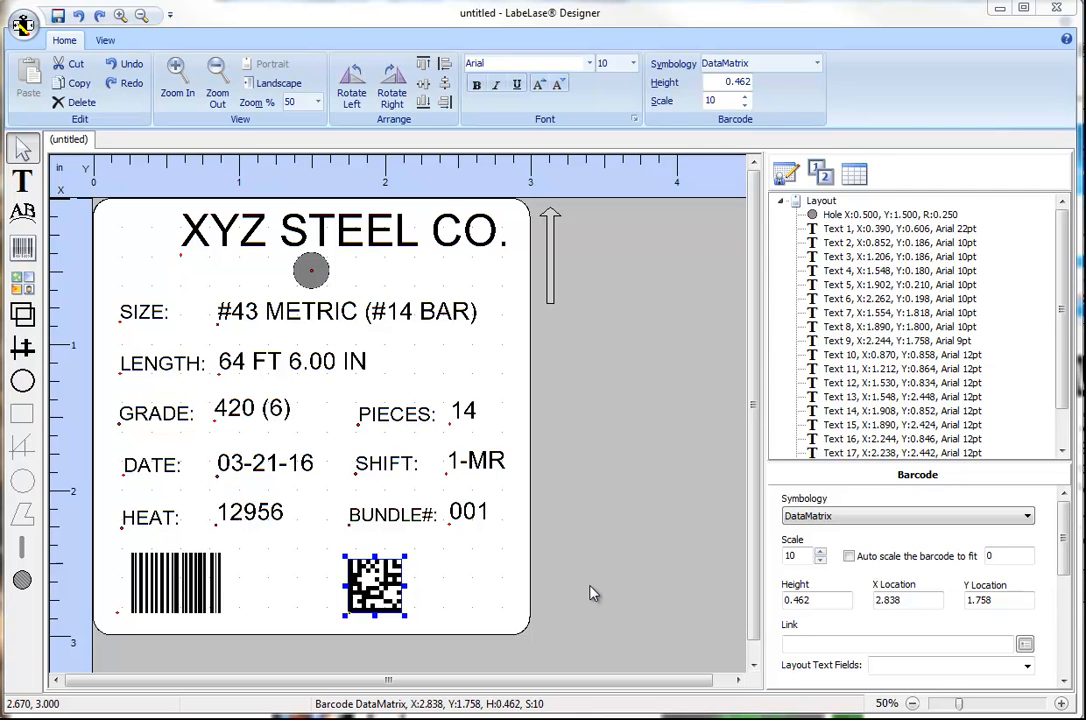
Set the DataMatrix barcode's link to the tab-separated string ":%5V\<TAB>%7V\<TAB>%3S".
left_click(824, 642)
type(":%5")
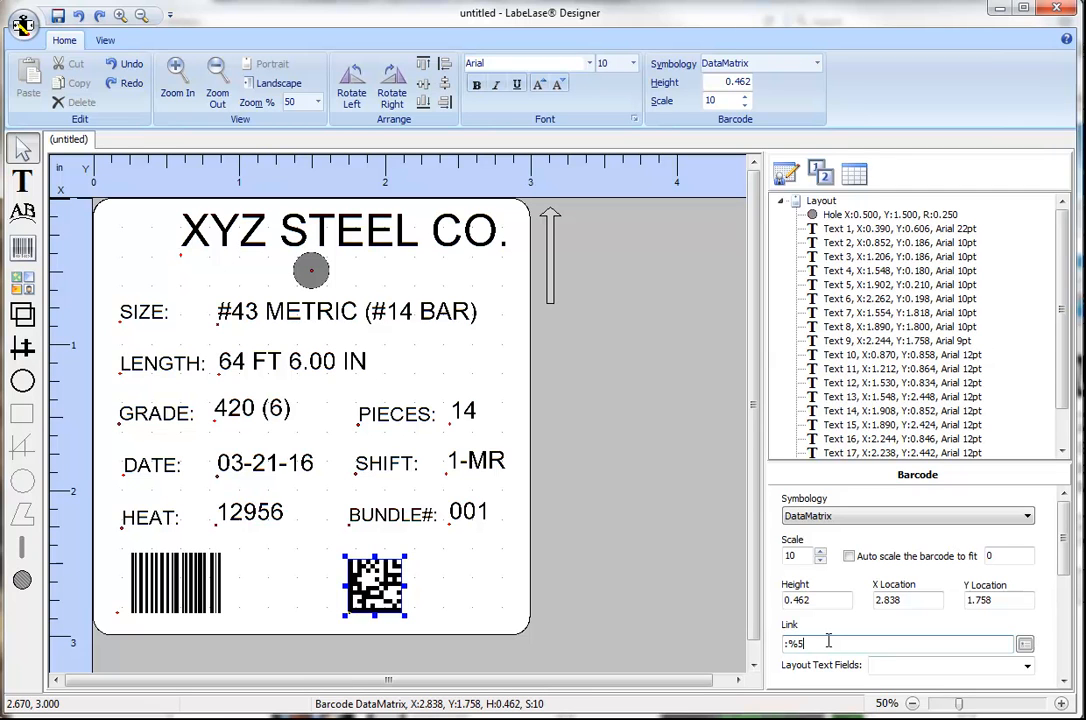
type("V\\<Tab>%7V\\<TAB>%")
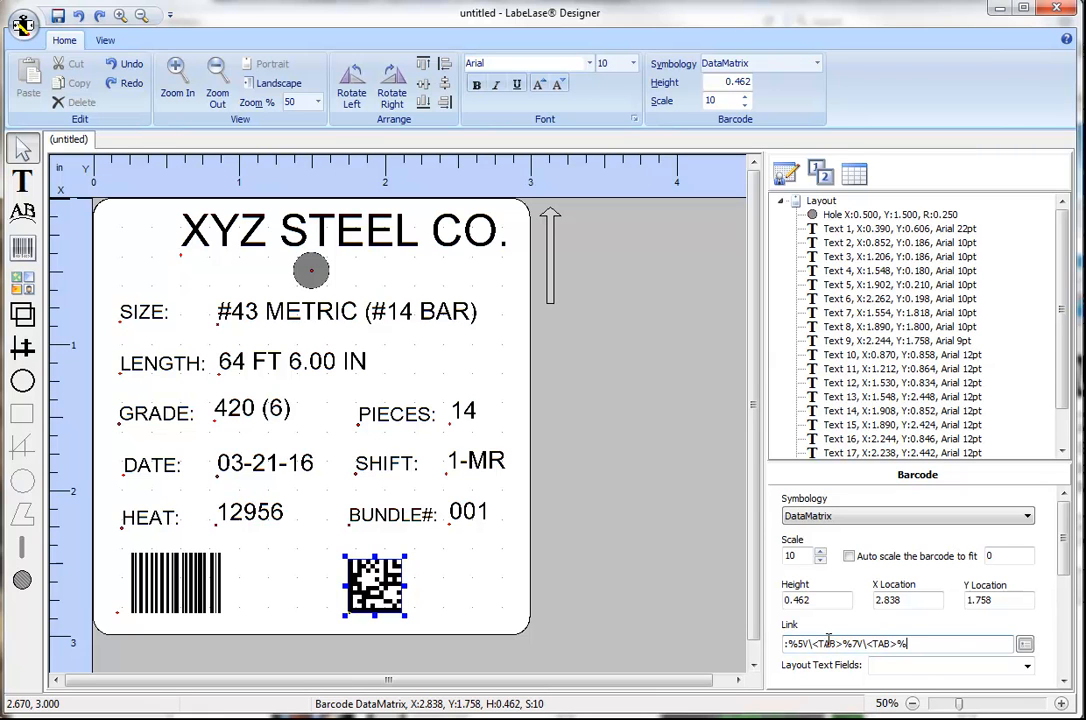
type("3S")
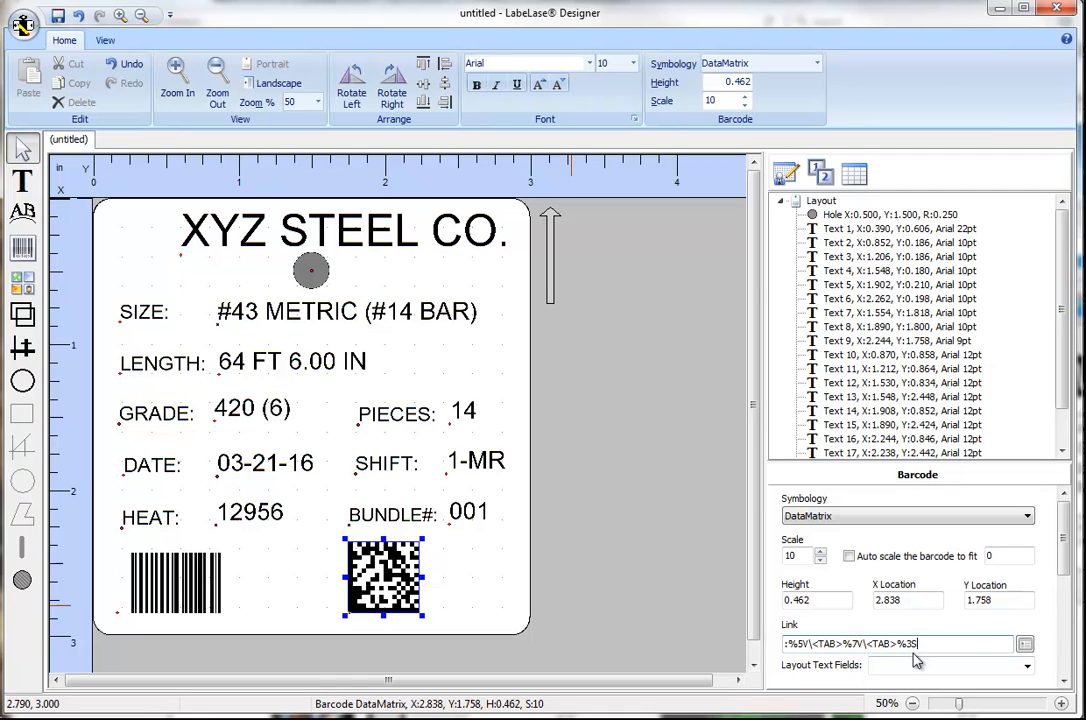
left_click(433, 537)
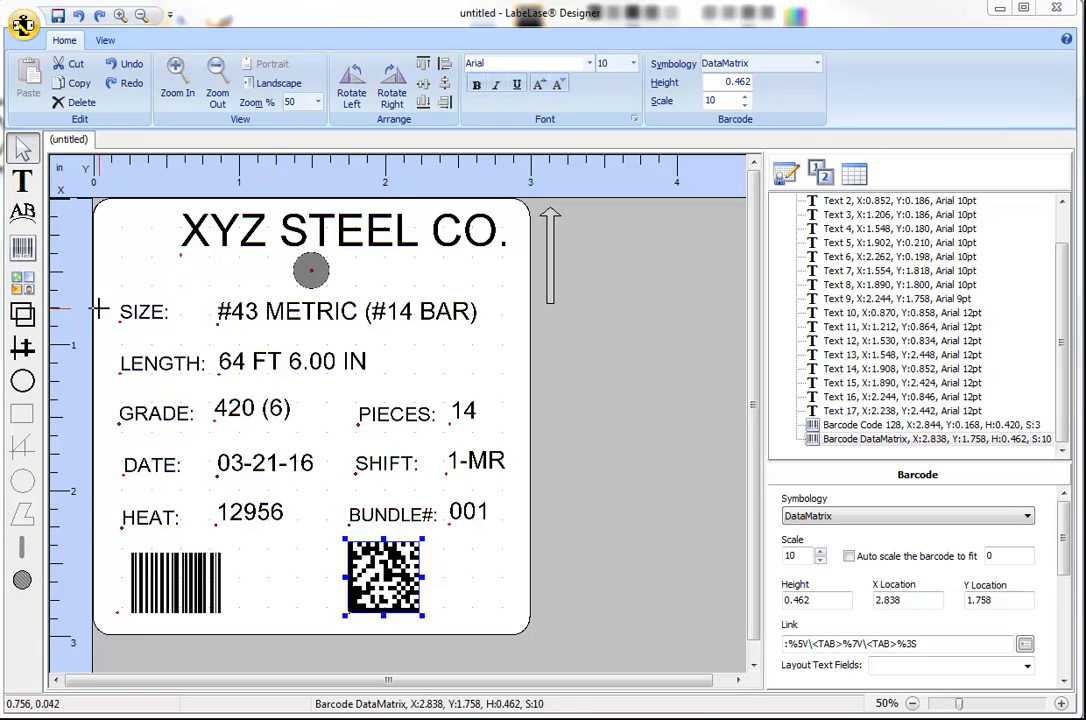
Add a graphic beside the "XYZ STEEL CO." heading at about X 0.51, Y 0.16, using the bitmap "XYZ STEEL LOGO.bmp".
left_click(22, 281)
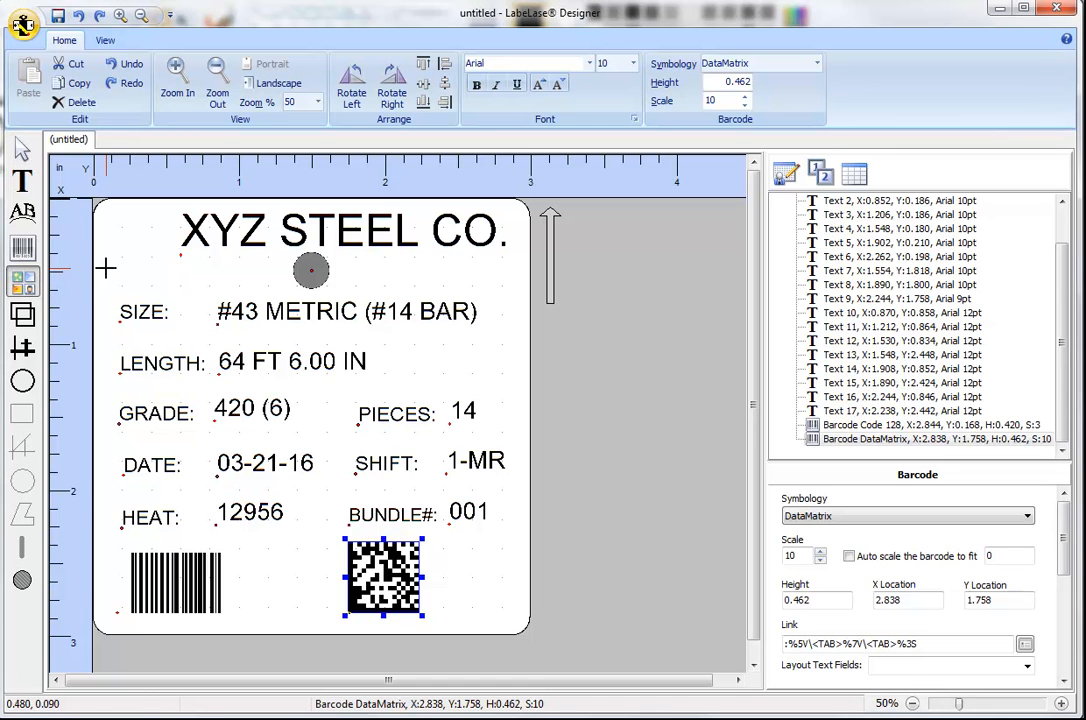
left_click_drag(115, 272, 165, 217)
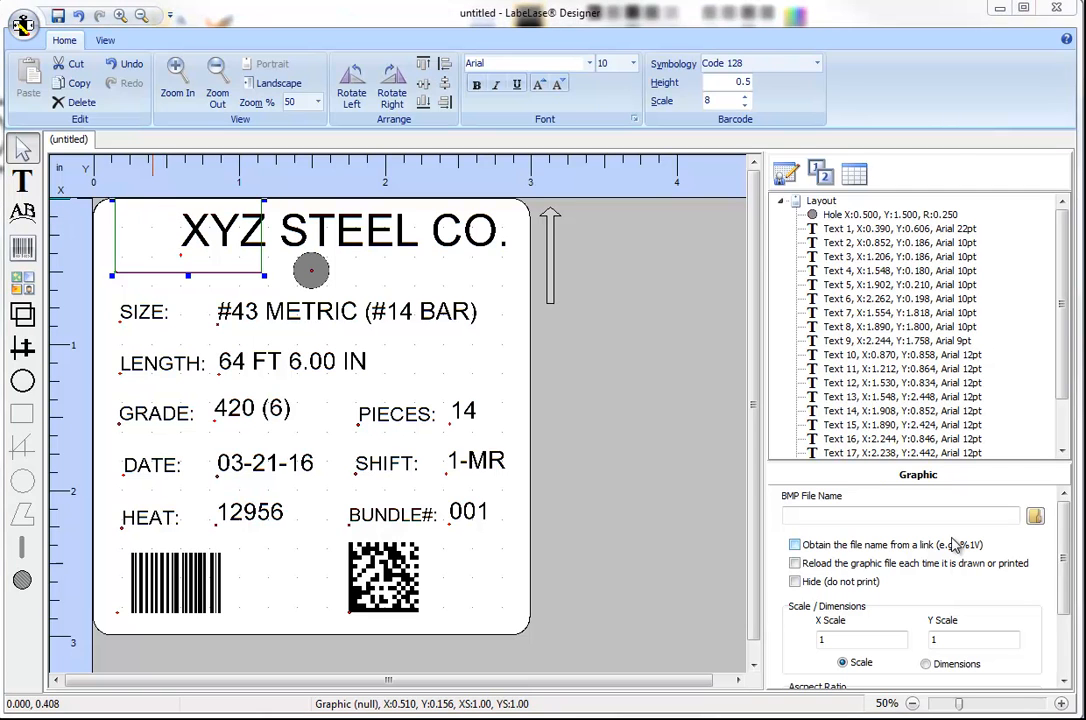
left_click(1035, 515)
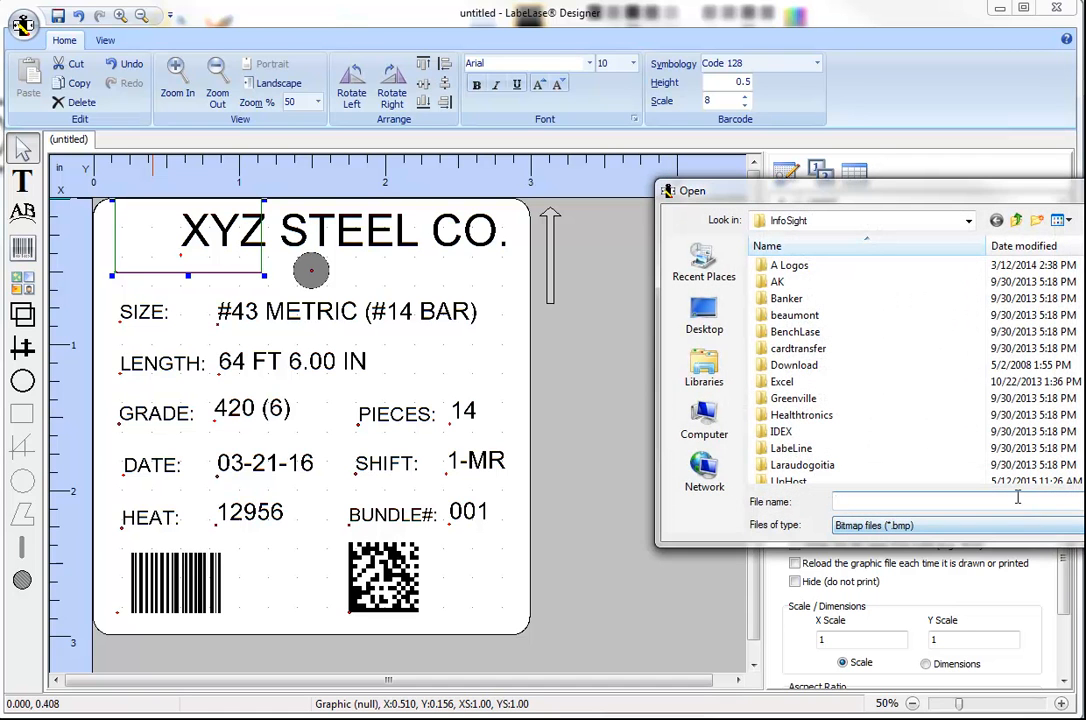
type("xyZ STEEL LAYOUT 1.itl")
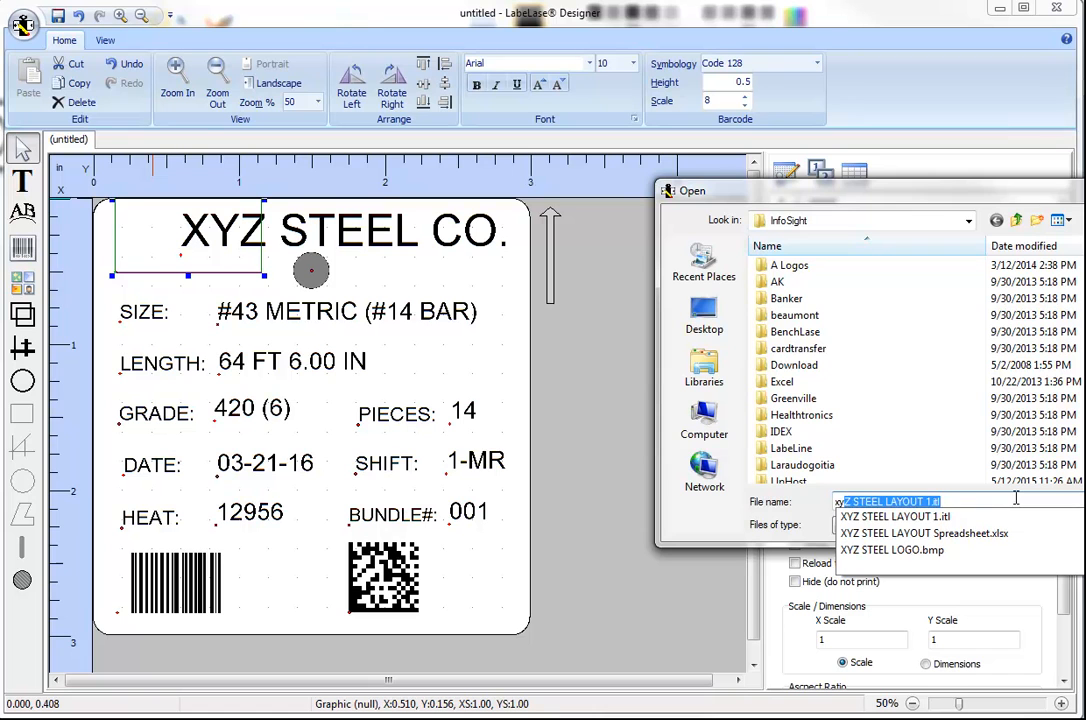
key("Down")
key("Down")
key("Down")
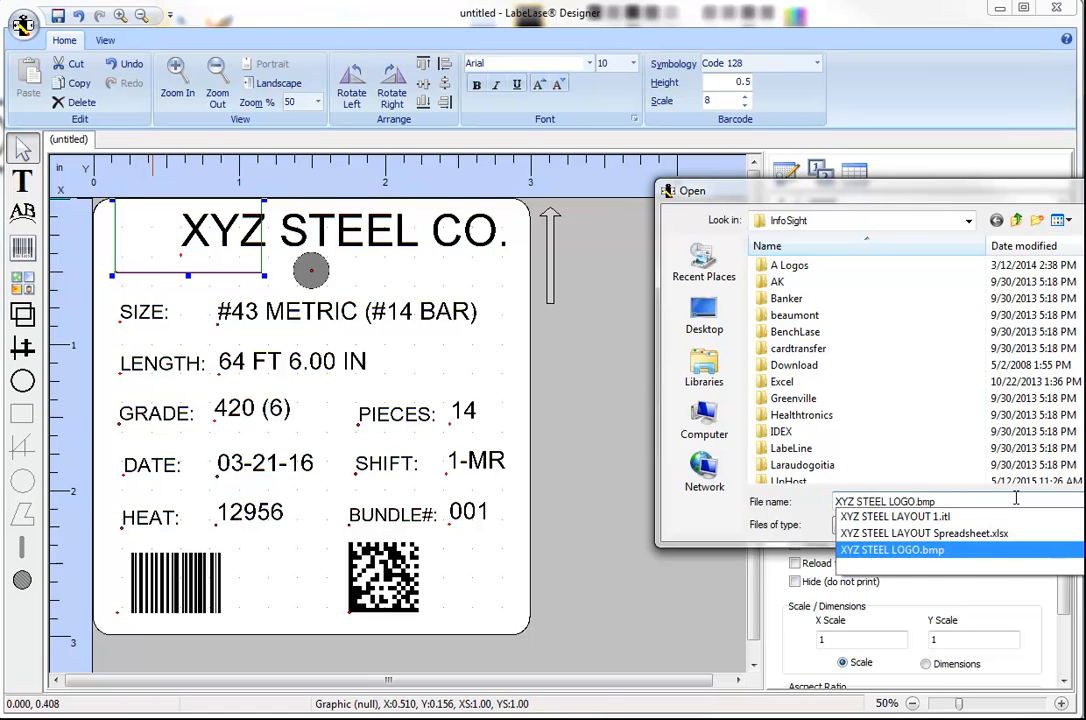
key("Return")
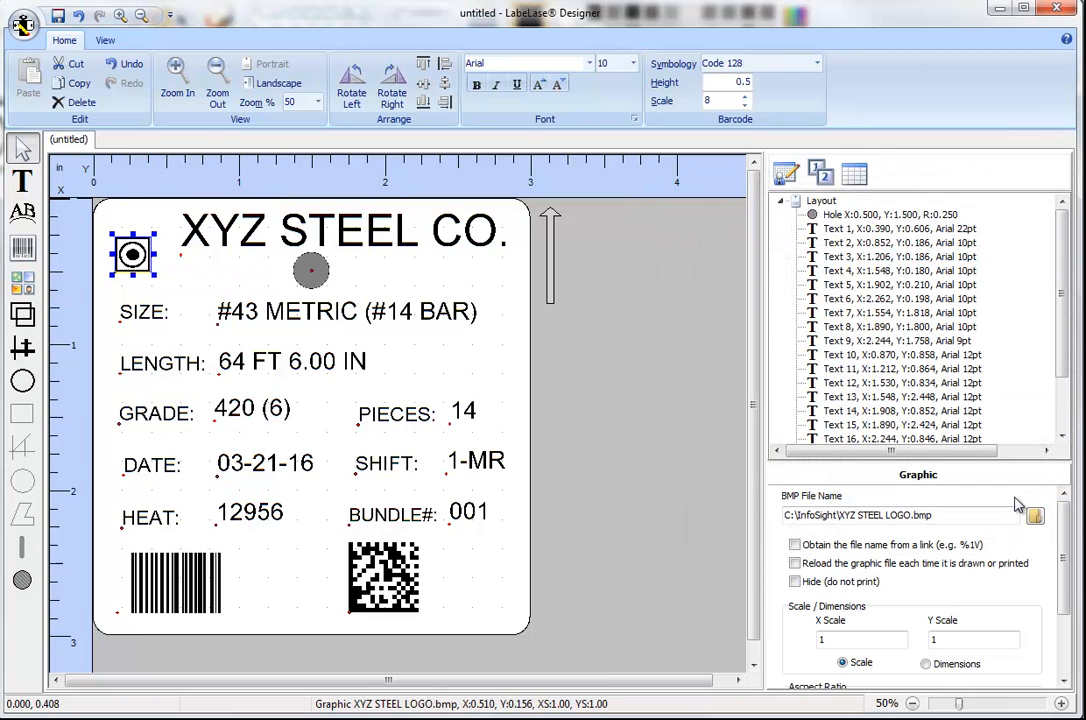
Move the logo graphic to about X 0.36, Y 0.17 and the "SIZE:" label to about X 0.84, Y 0.22.
left_click_drag(156, 258, 130, 246)
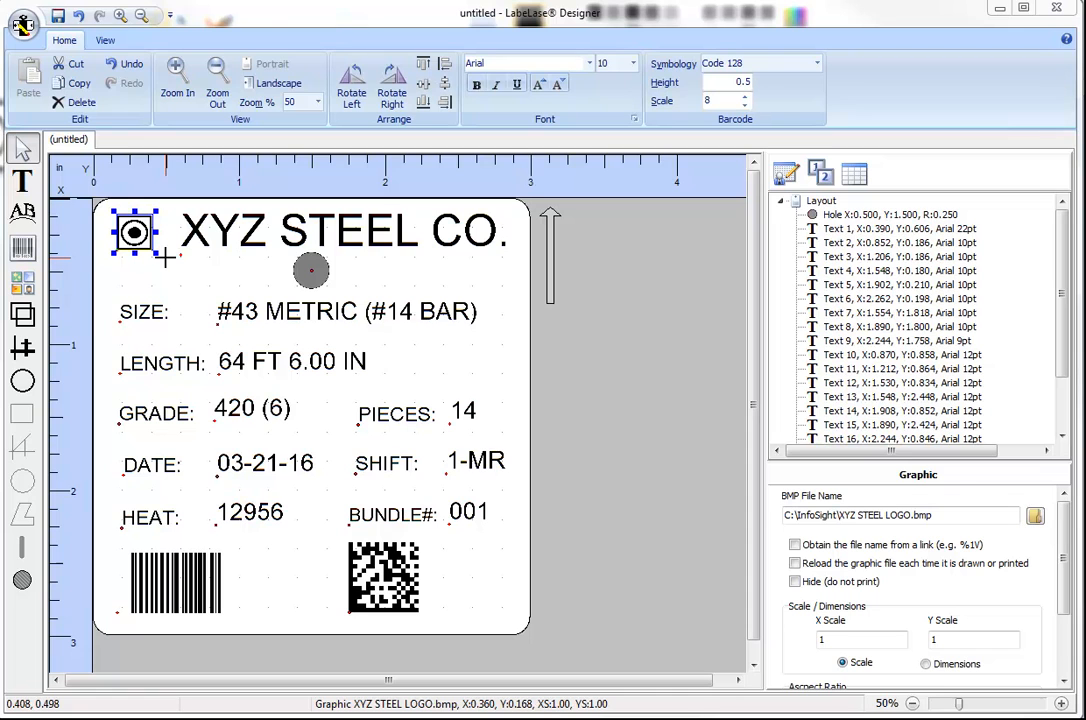
left_click(105, 40)
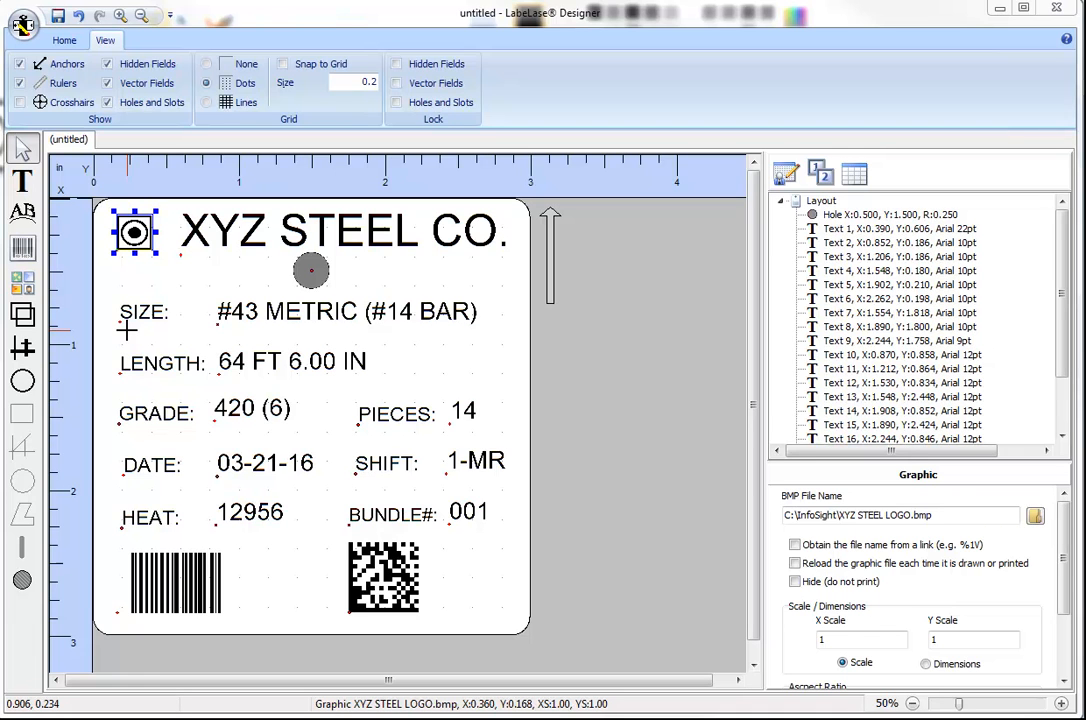
left_click_drag(125, 312, 138, 308)
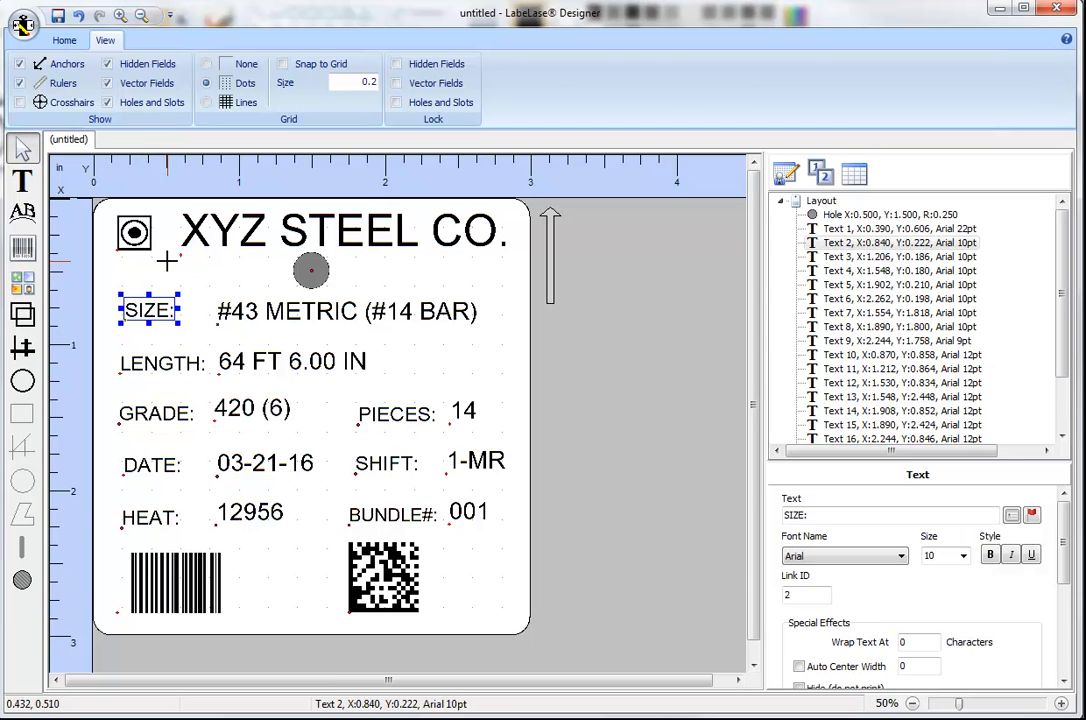
Left-align the "SIZE:", "LENGTH:", "GRADE:", "DATE:" and "HEAT:" labels with each other.
left_click(64, 40)
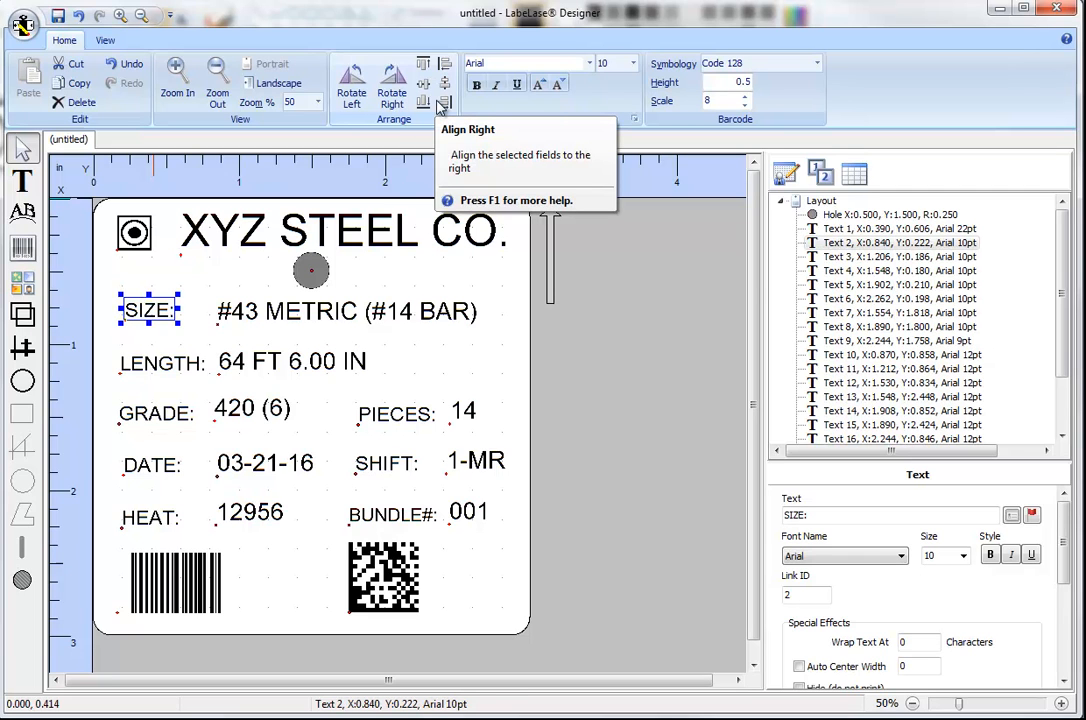
left_click(155, 363, "shift")
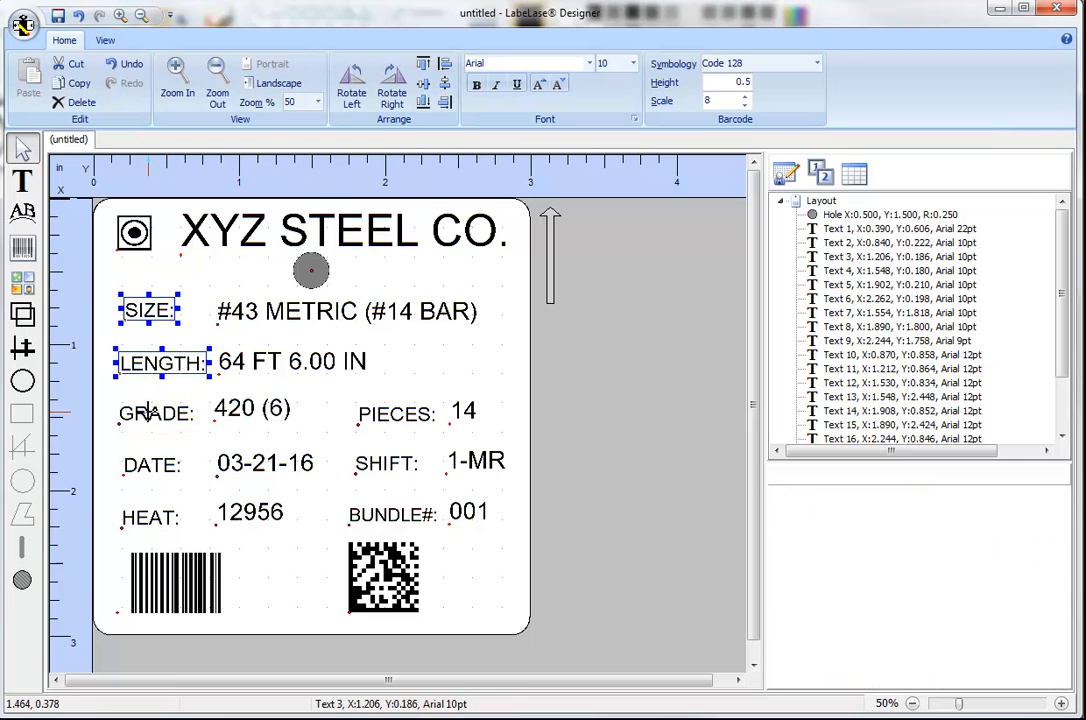
left_click(150, 413, "shift")
left_click(143, 463, "shift")
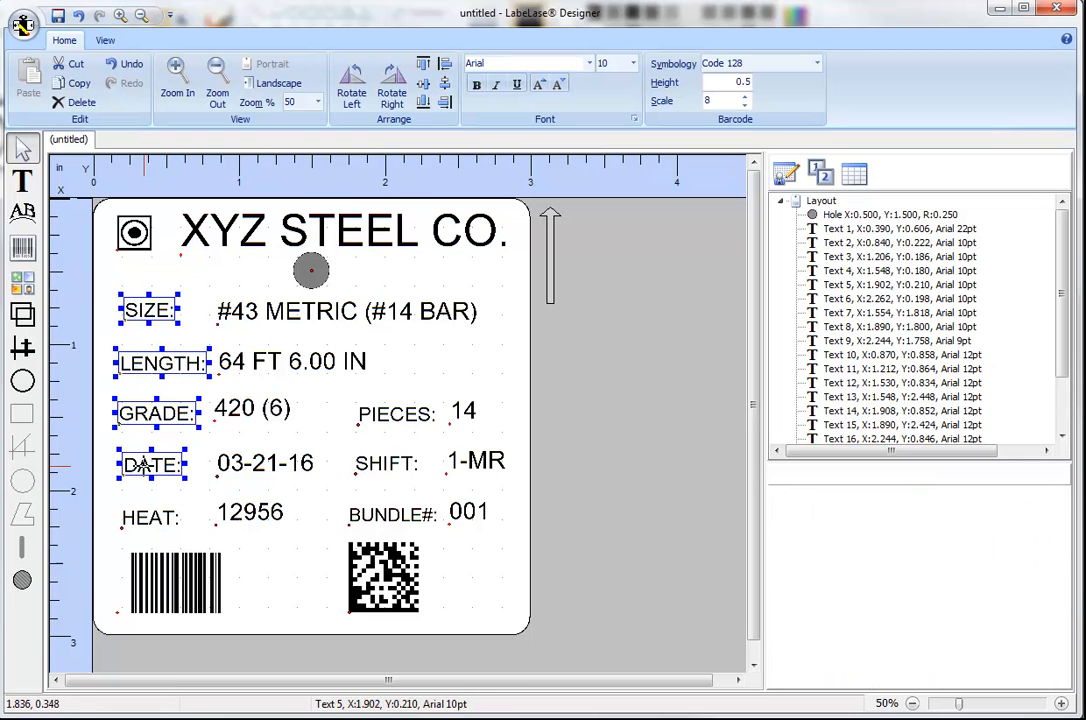
left_click(135, 516, "shift")
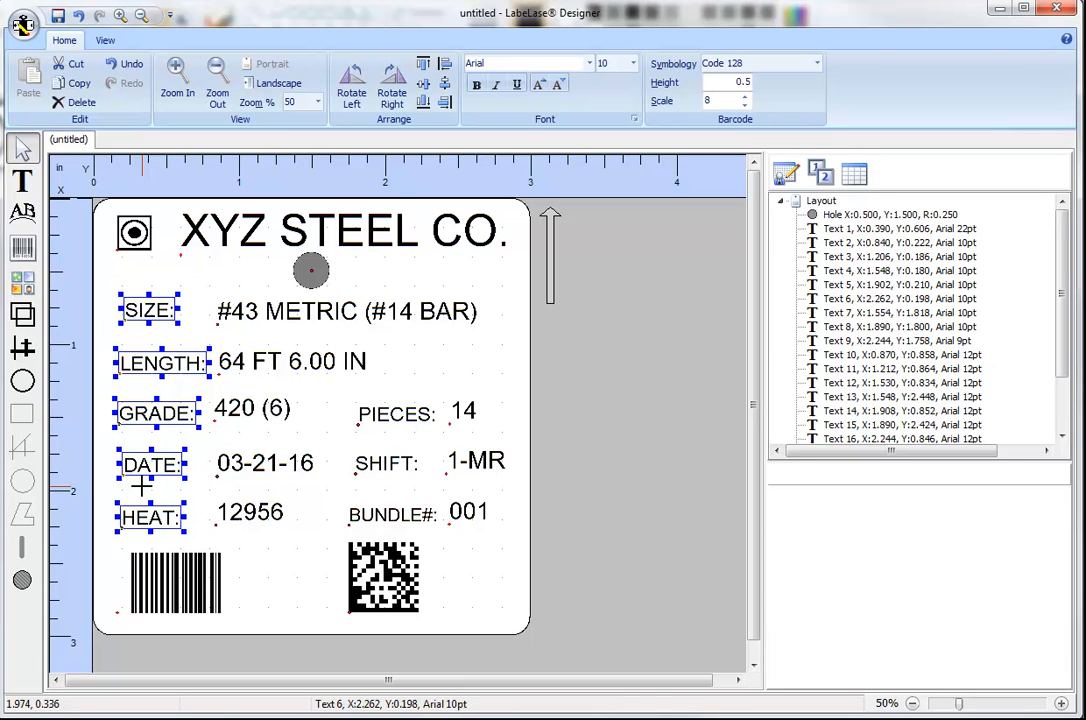
key("ctrl+z")
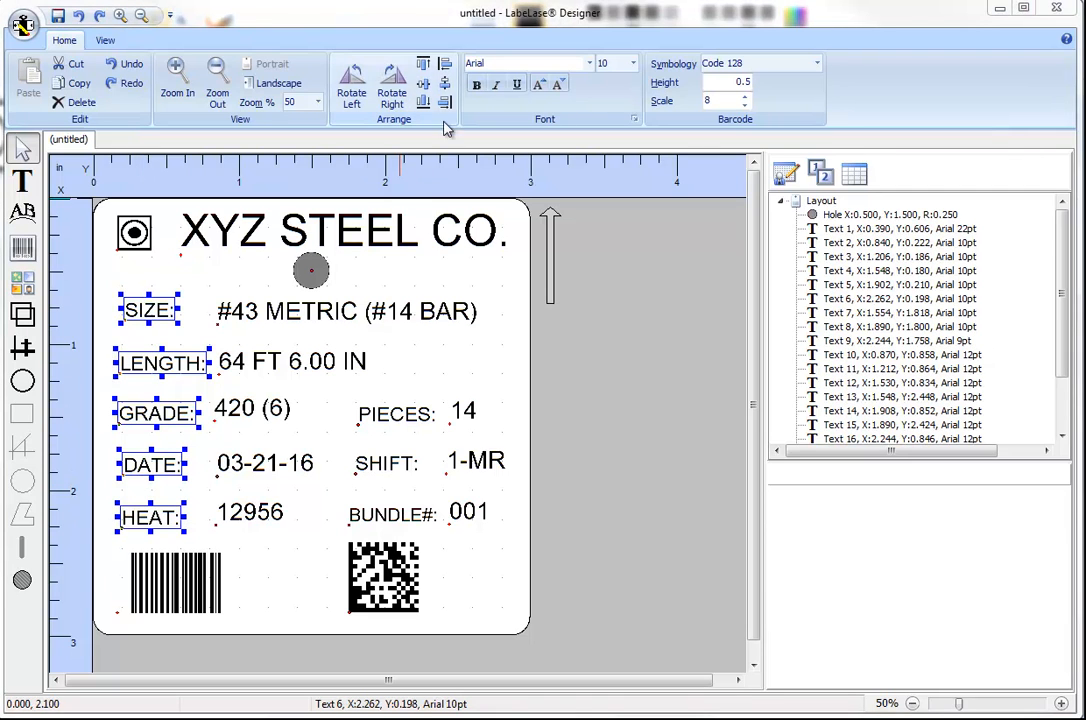
left_click(447, 66)
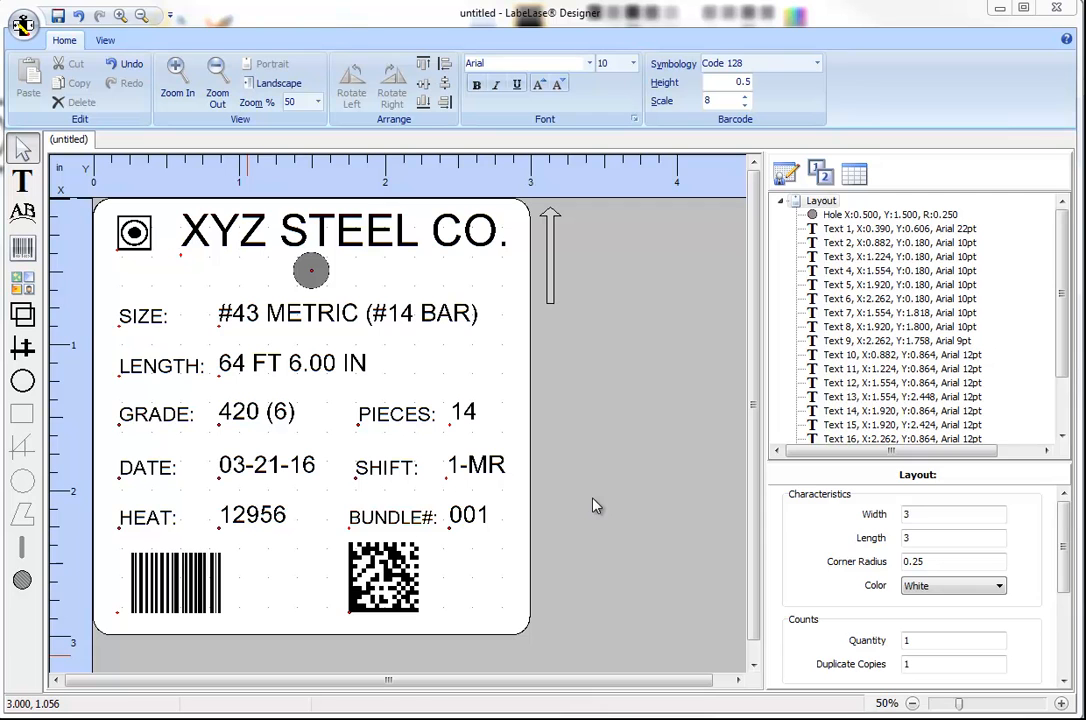
Save the layout in the InfoSight folder as the layout file "XYZ STEEL LAYOUT 2" (.itlx).
left_click(22, 23)
left_click(57, 177)
left_click(968, 220)
left_click(940, 335)
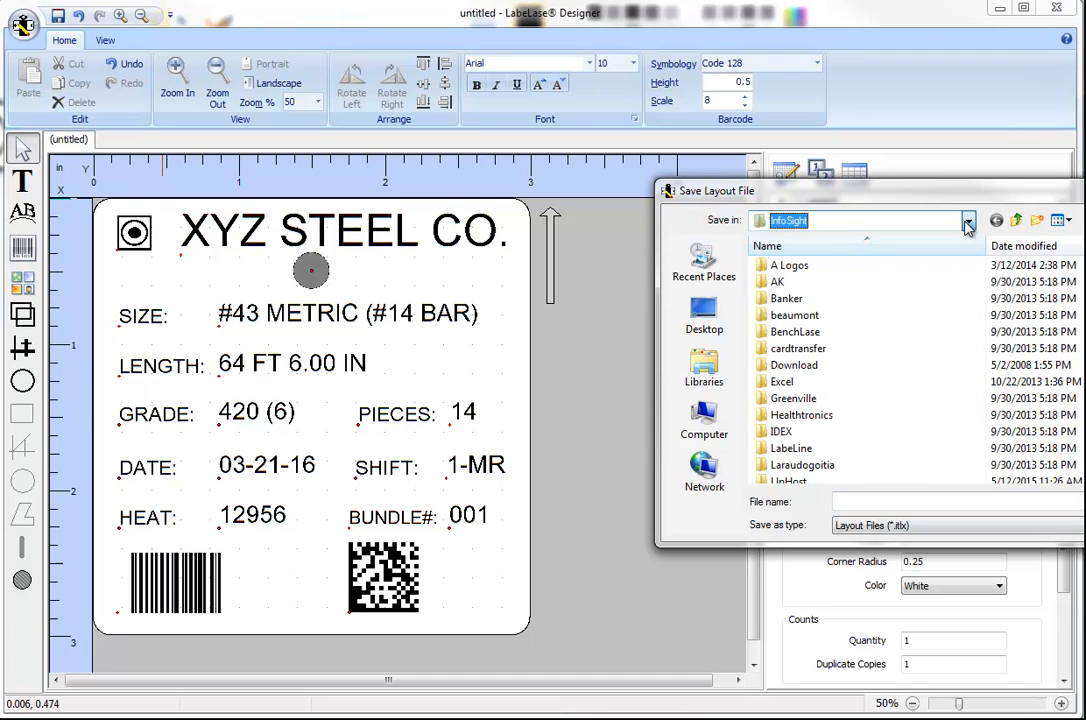
left_click(921, 501)
type("XYZ STEEL L")
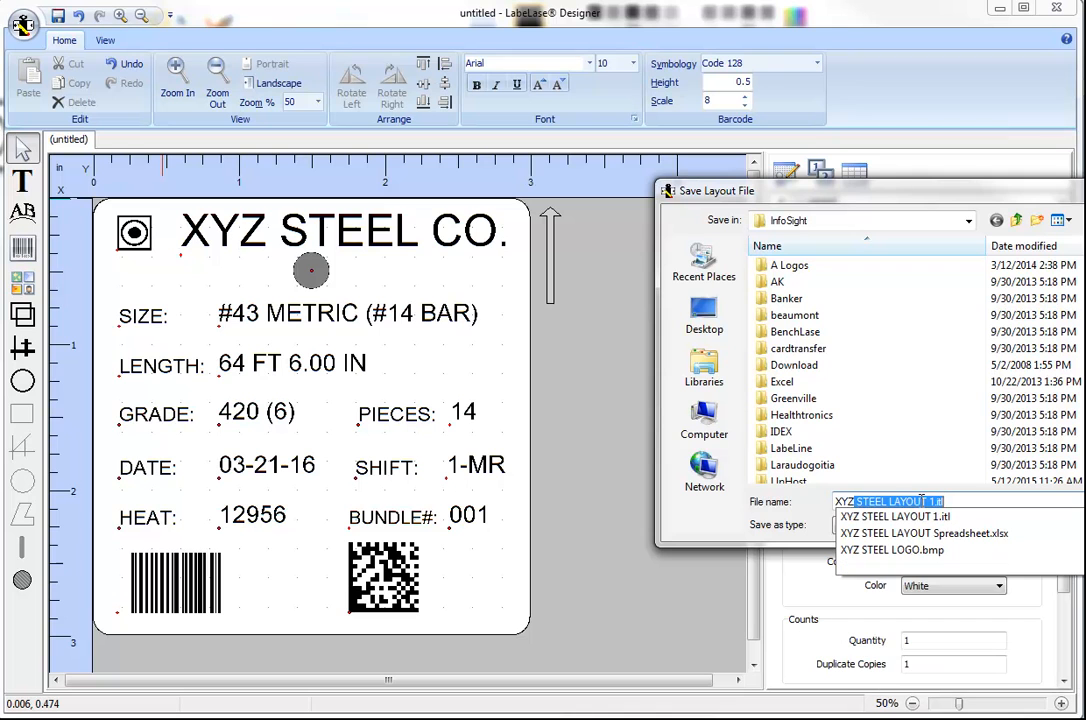
type("AYOUT 2")
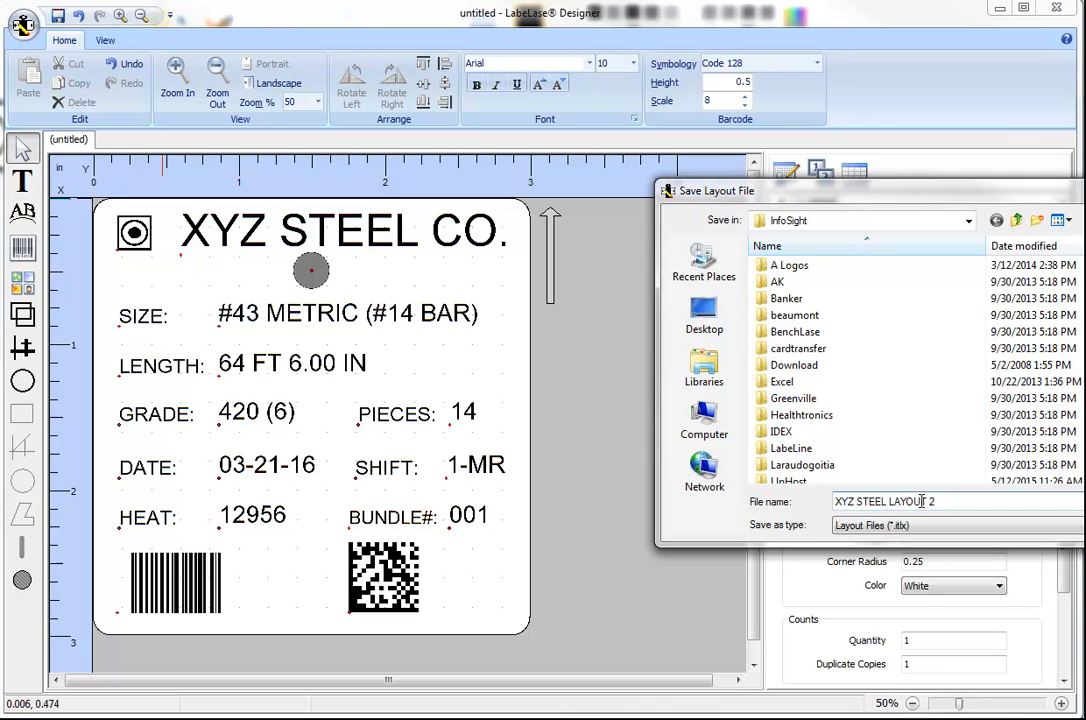
key("Return")
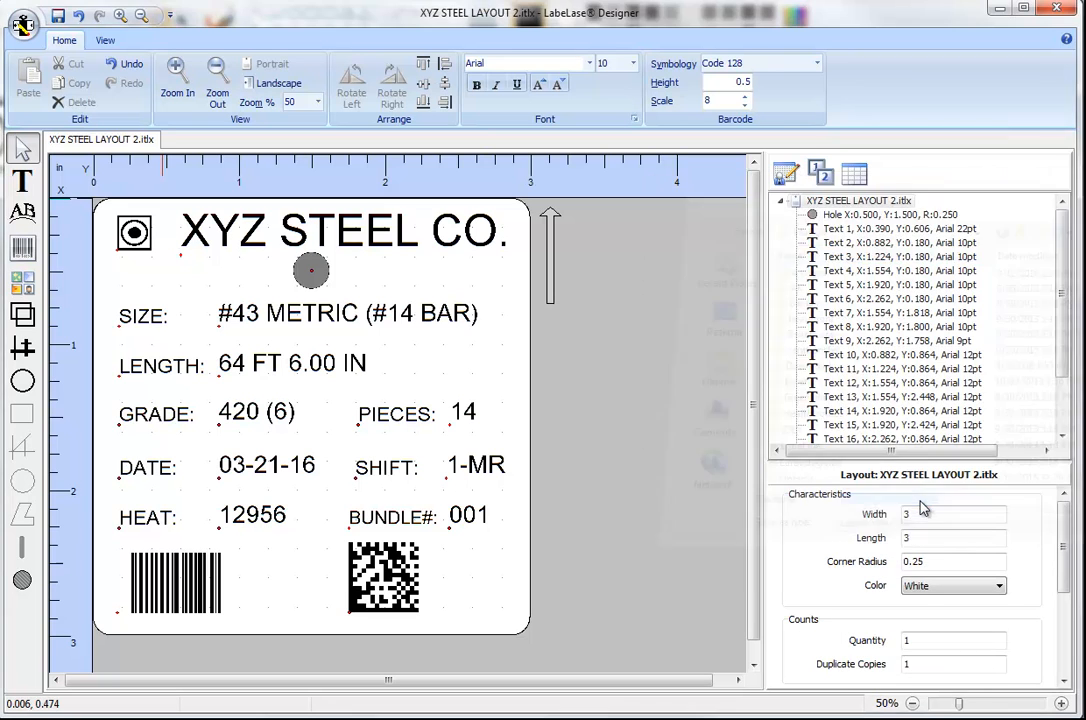